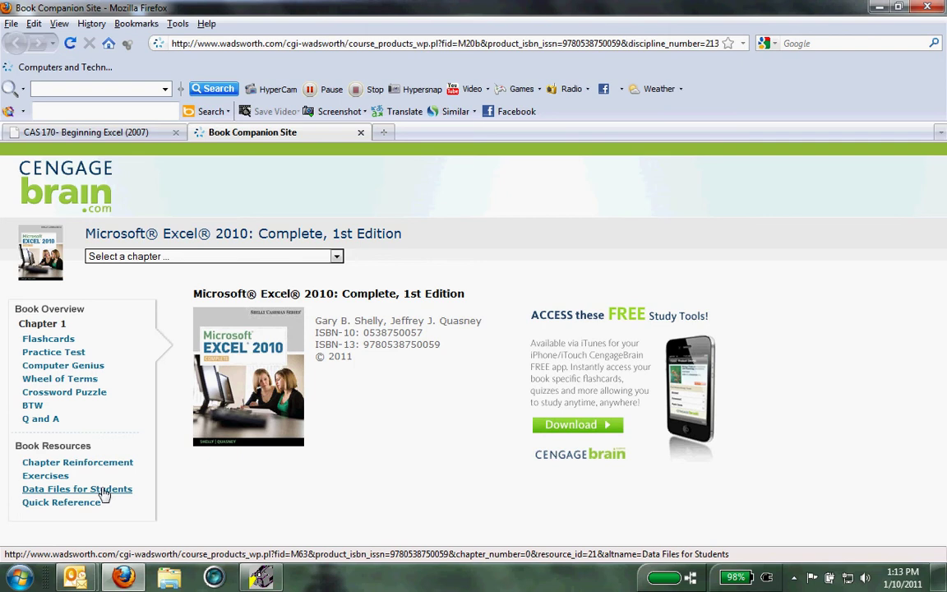
click(105, 490)
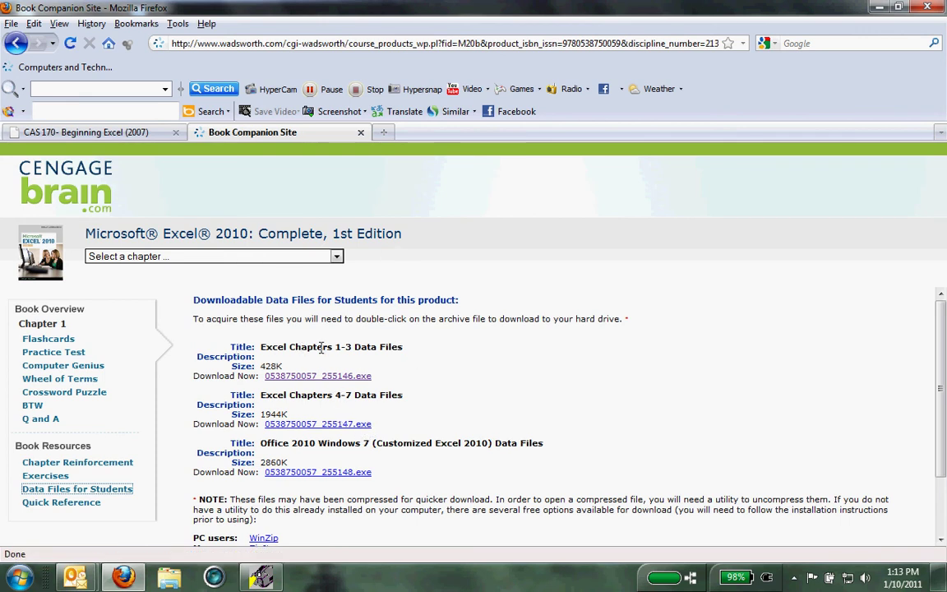
click(327, 376)
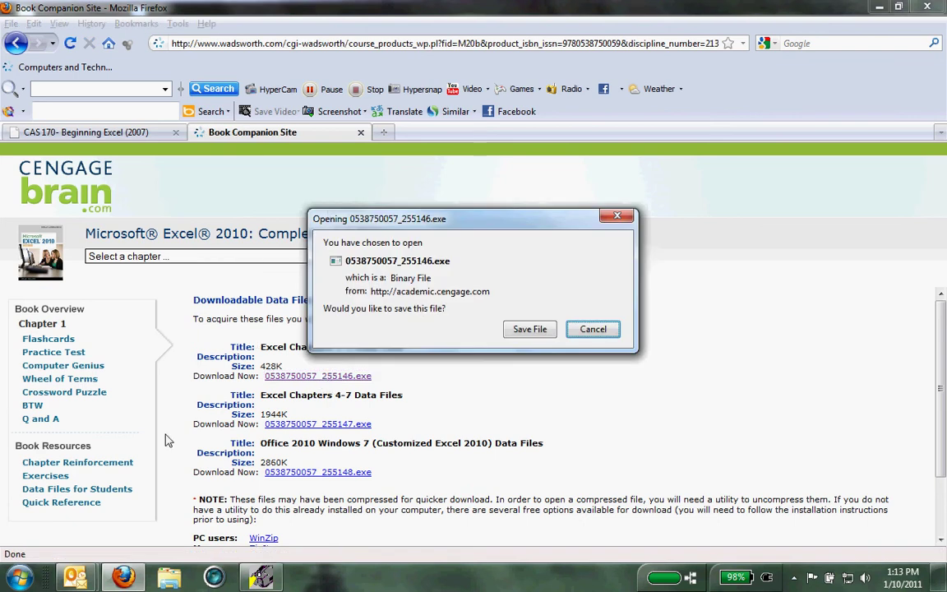
click(530, 328)
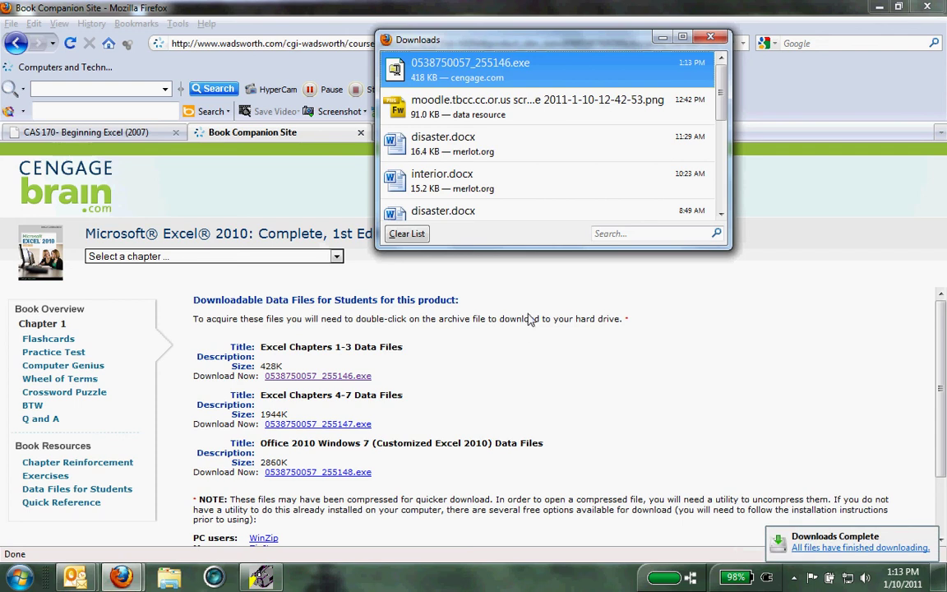
click(712, 39)
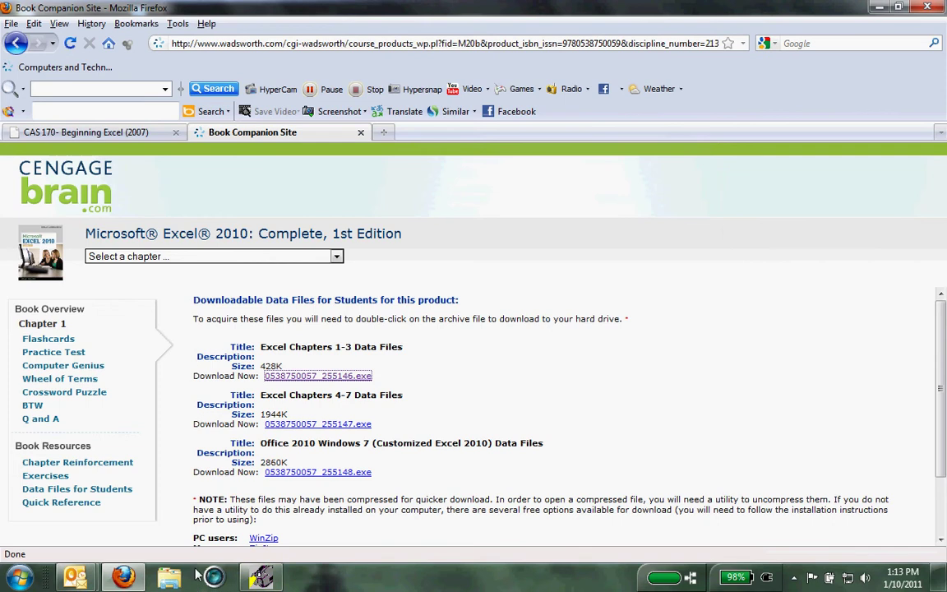
click(171, 579)
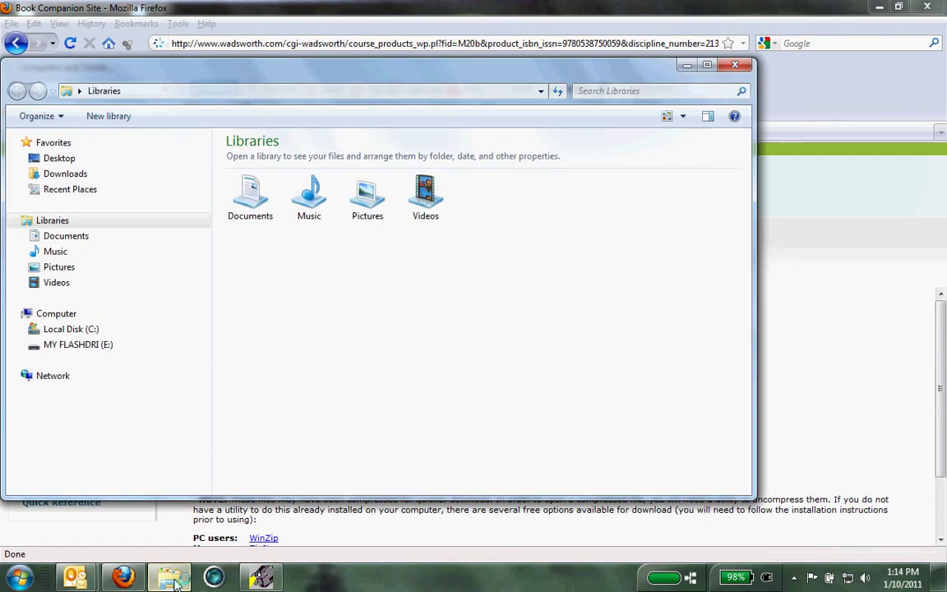
click(61, 177)
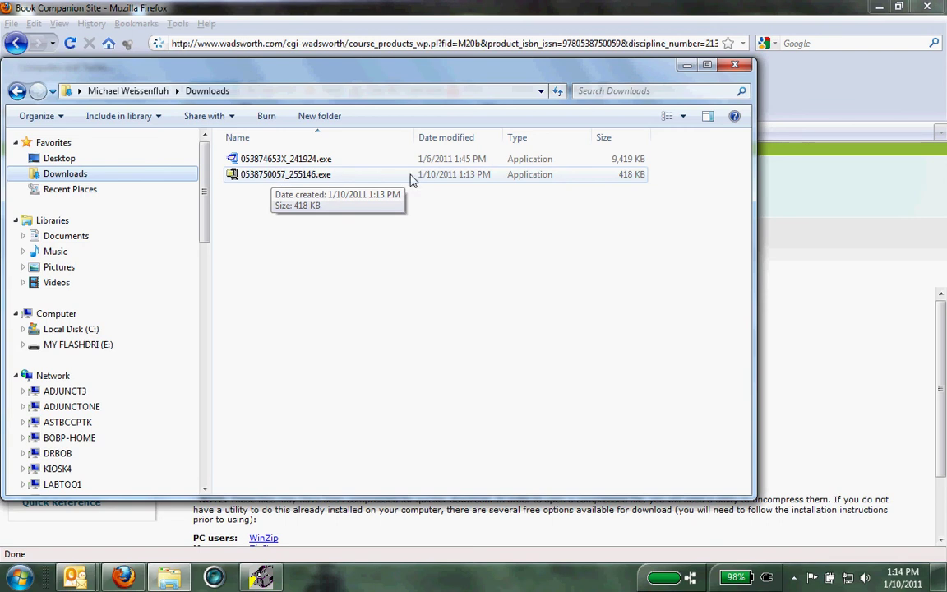
double_click(290, 179)
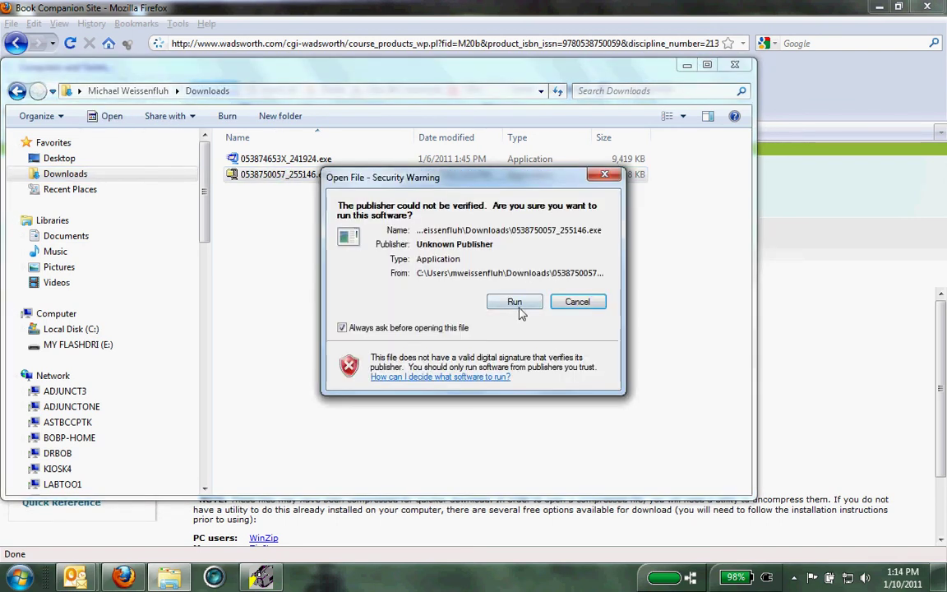
click(518, 306)
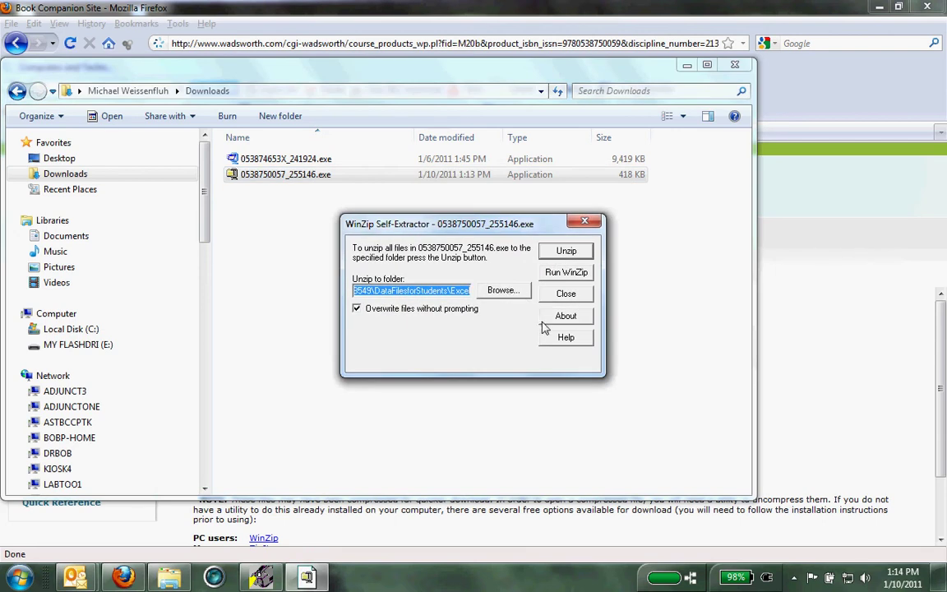
Unzip the archive to the MY FLASHDRI (E:) drive and close the self-extractor
click(508, 292)
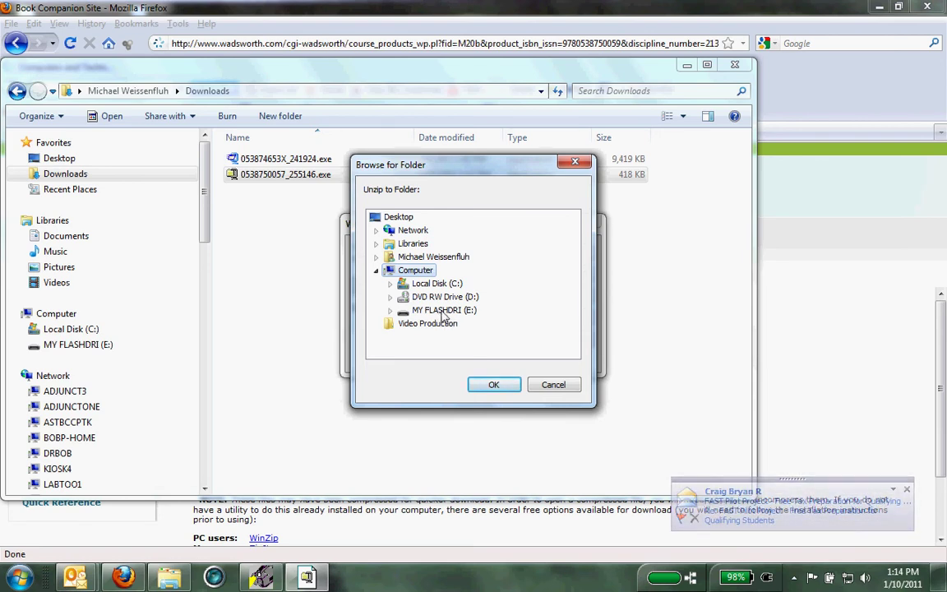
click(442, 311)
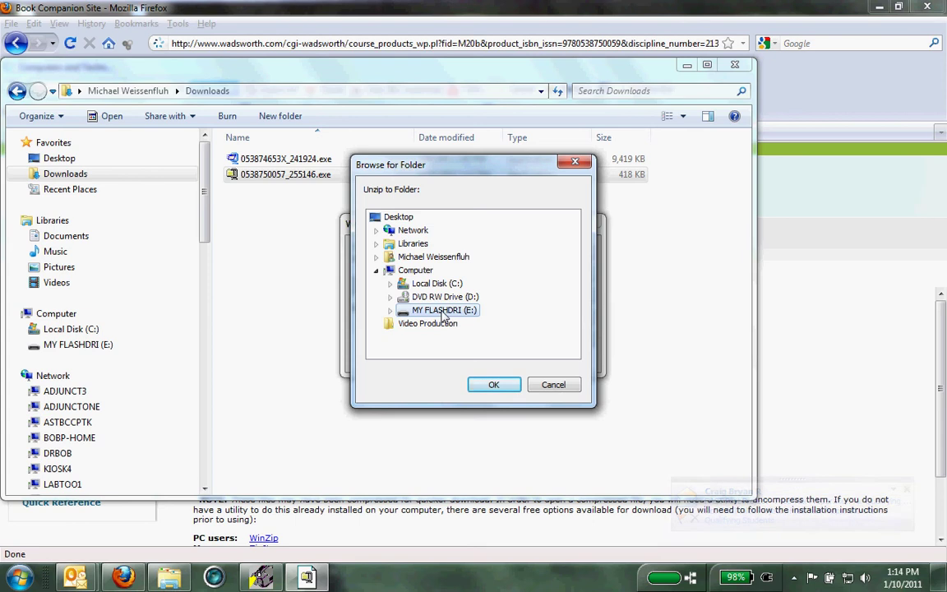
click(485, 385)
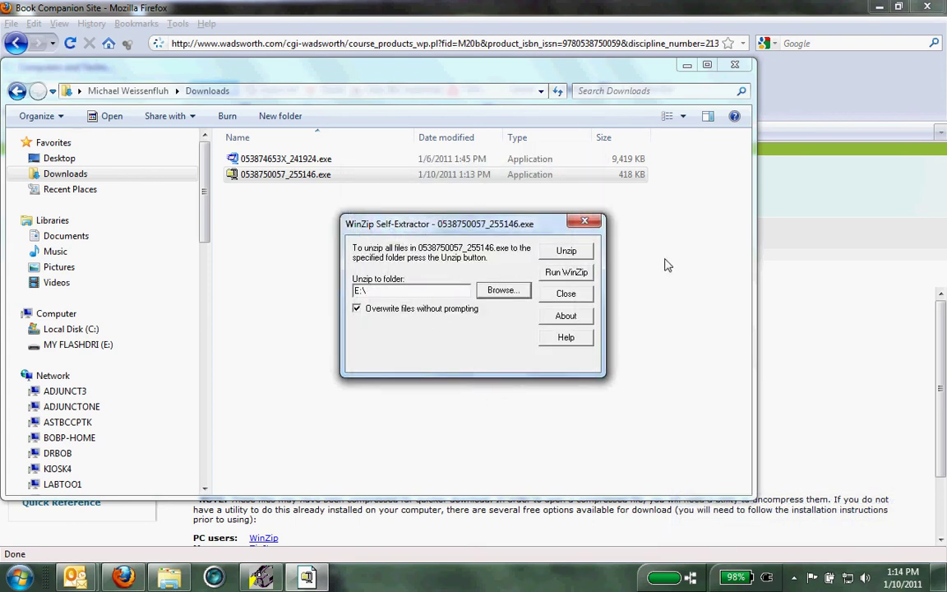
click(573, 252)
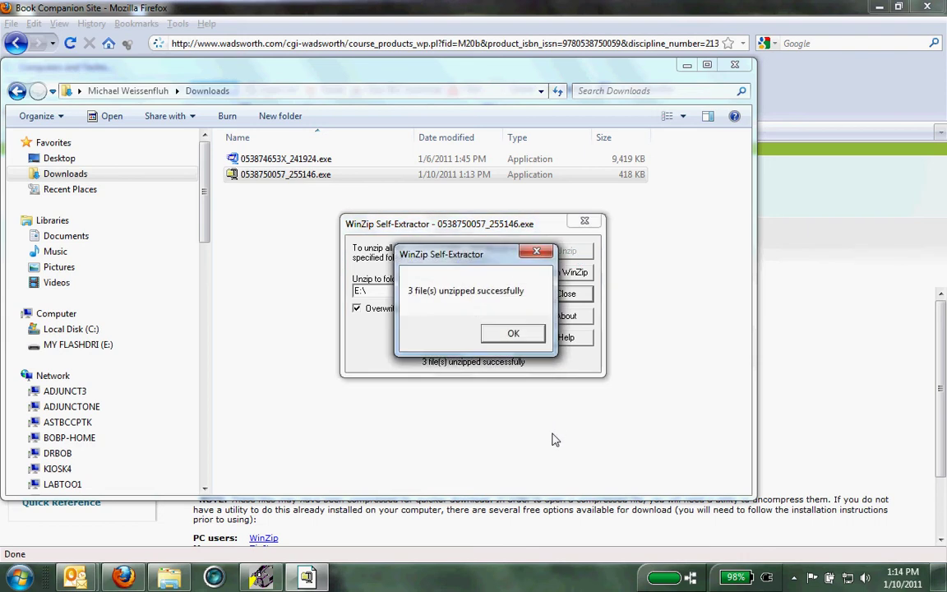
click(513, 334)
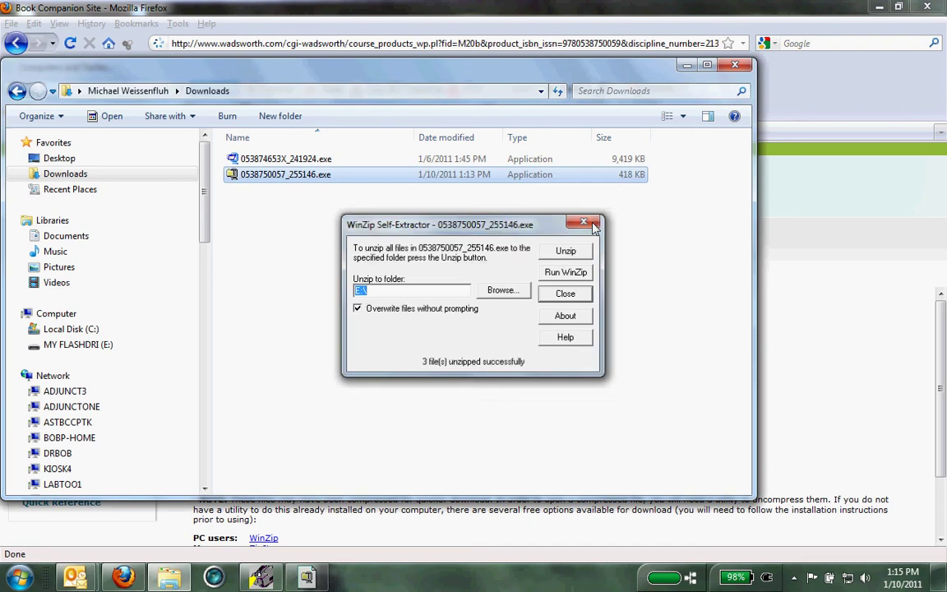
click(585, 223)
Close the Downloads folder window and quit Firefox without saving its tabs
click(722, 65)
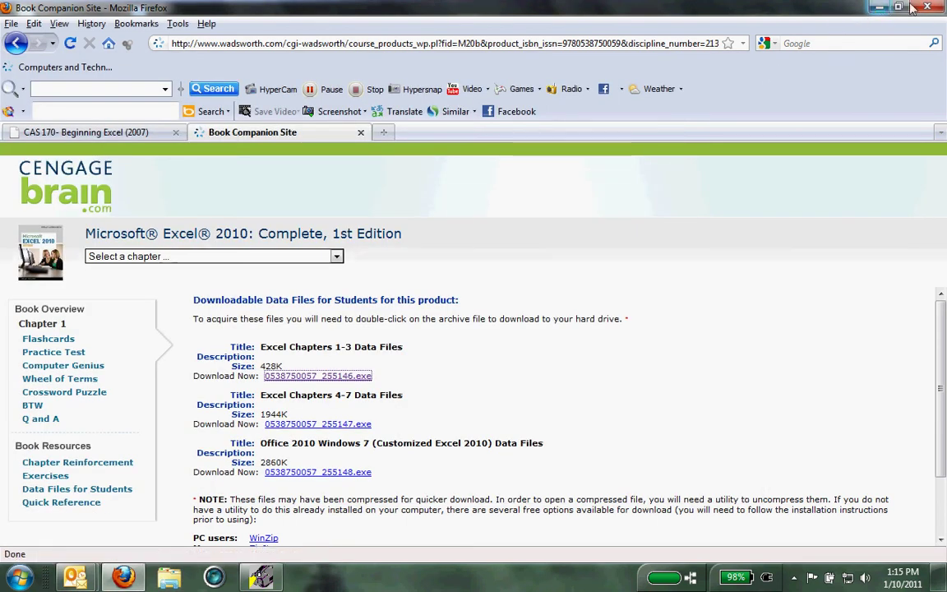
click(942, 7)
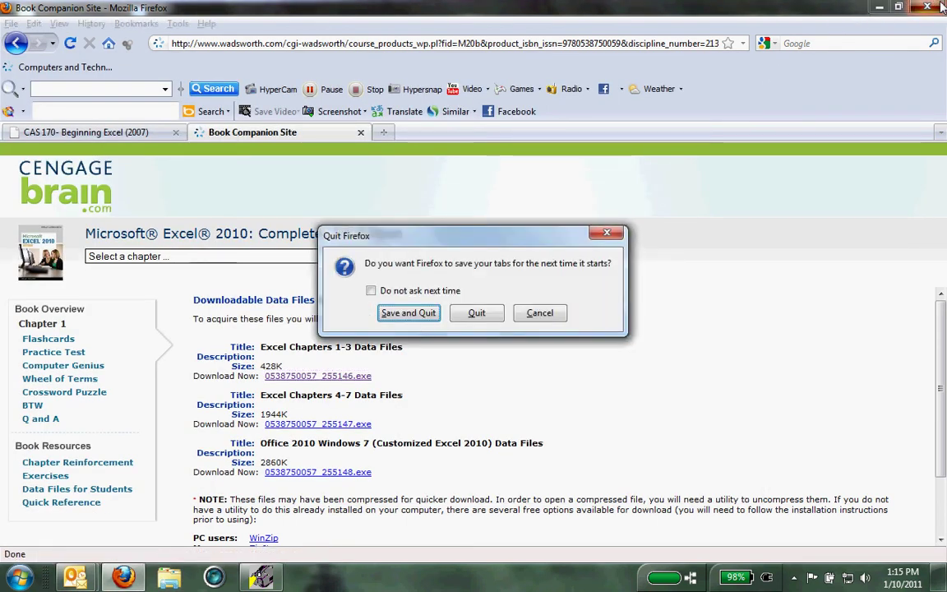
click(494, 314)
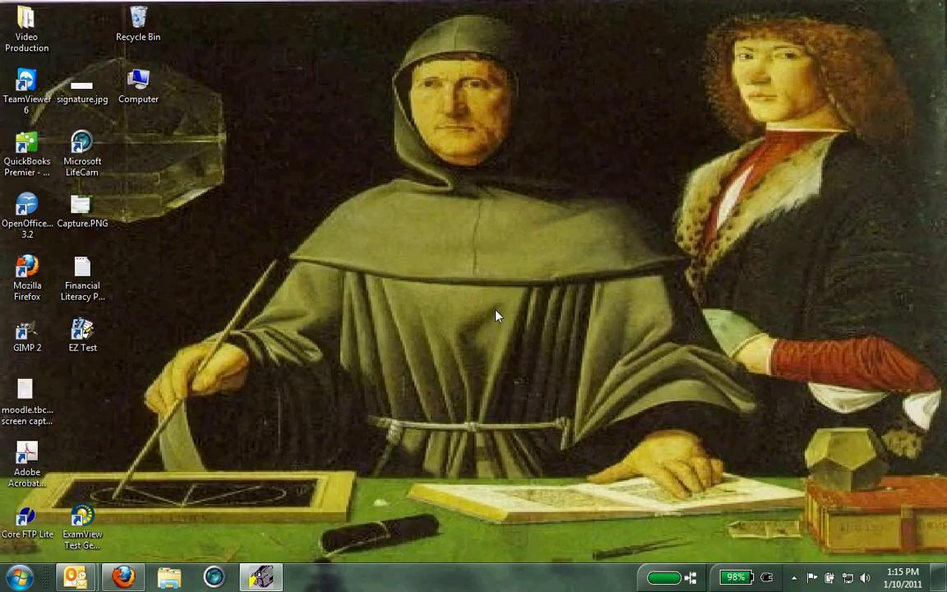
In Windows Explorer, extract Chapter 01.zip on the MY FLASHDRI (E:) drive to the folder E:\Chapter 01
click(167, 575)
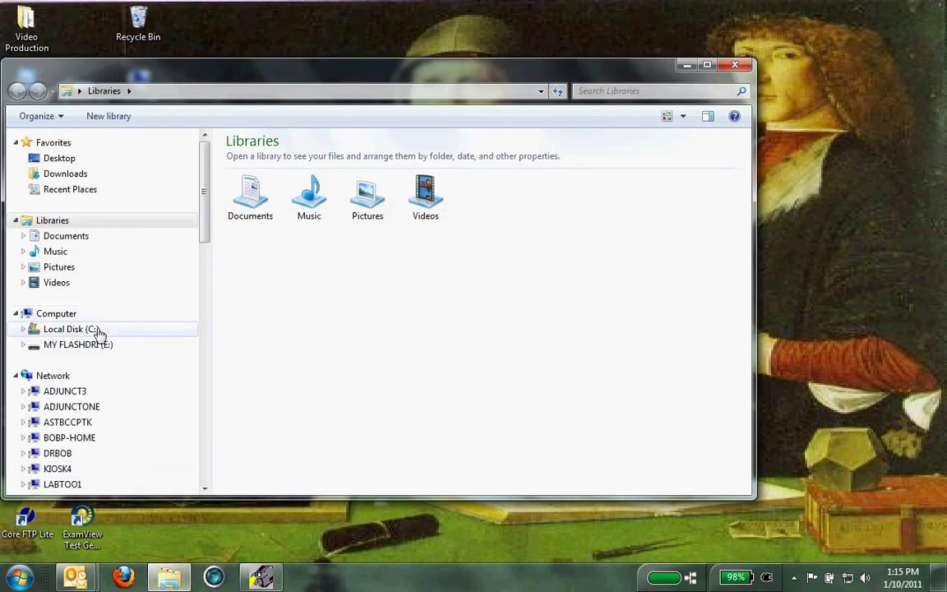
click(78, 345)
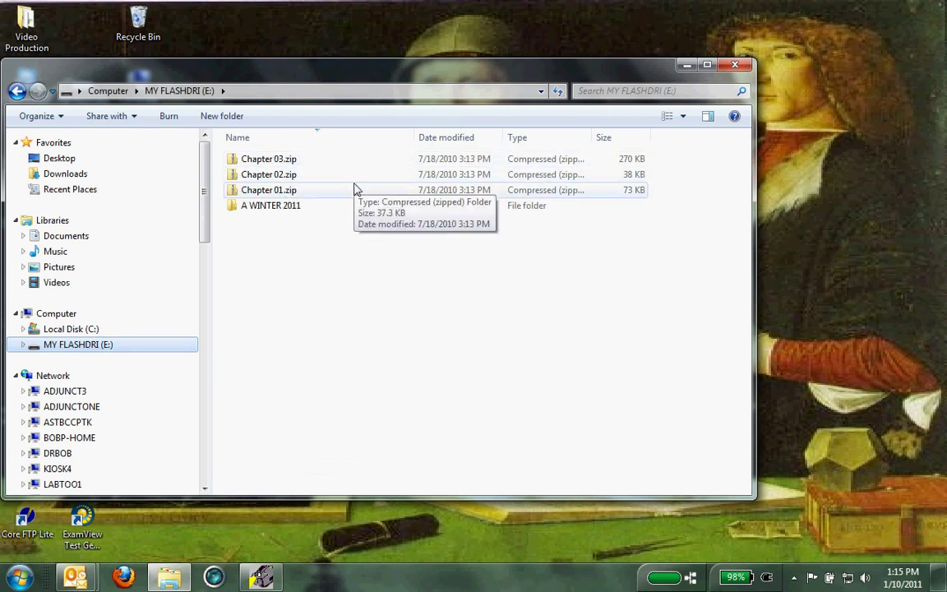
click(259, 196)
right_click(260, 195)
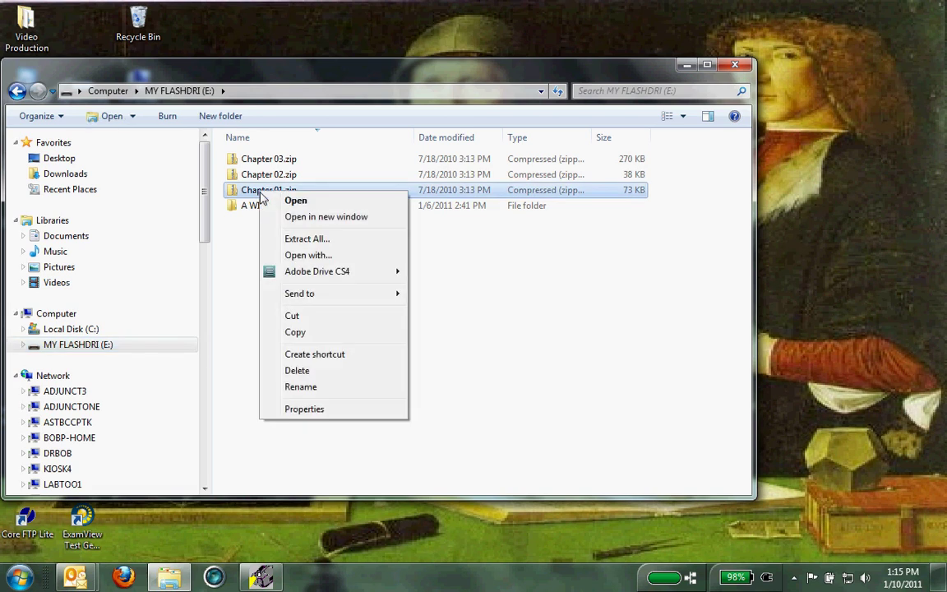
click(306, 239)
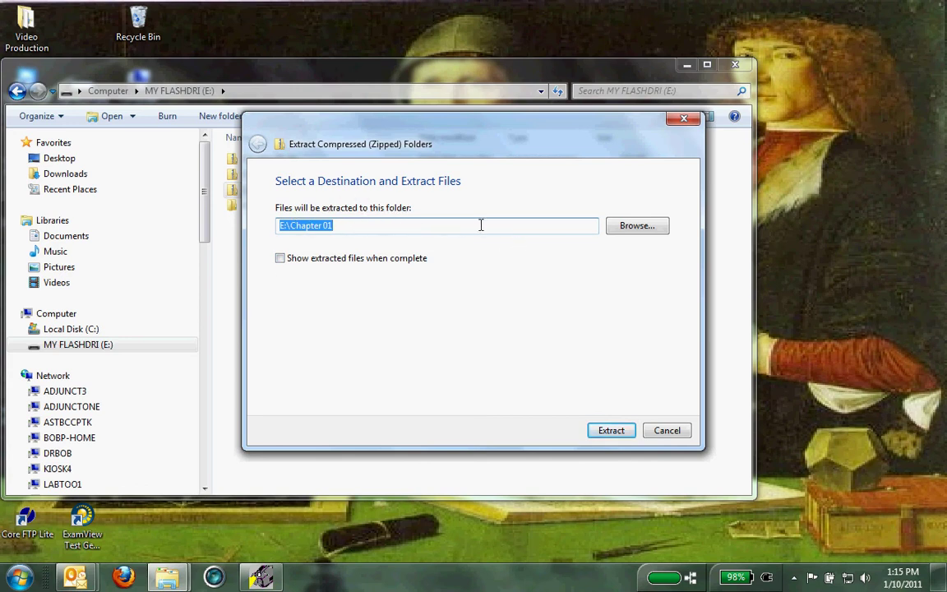
click(610, 431)
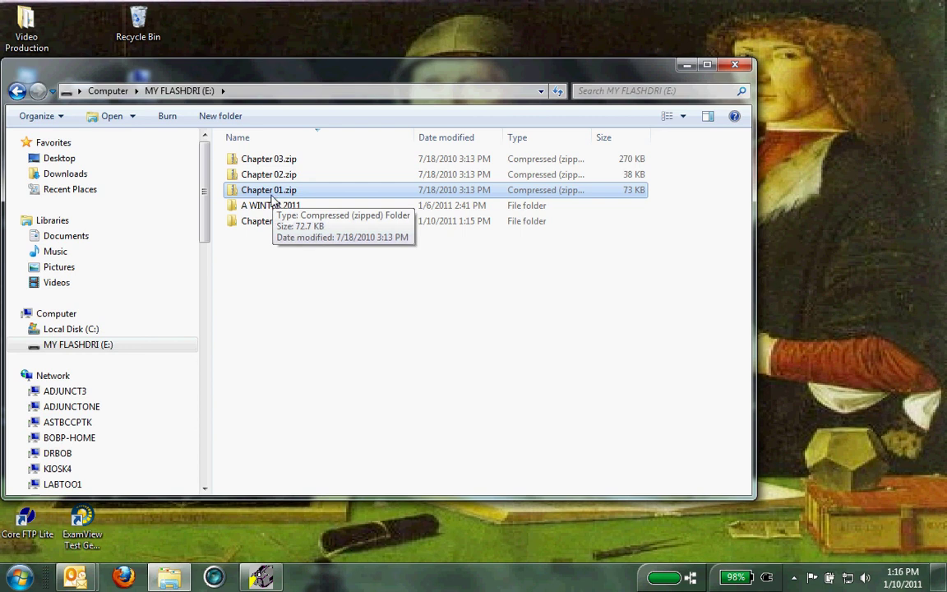
Permanently delete Chapter 01.zip from the flash drive
right_click(244, 188)
click(316, 374)
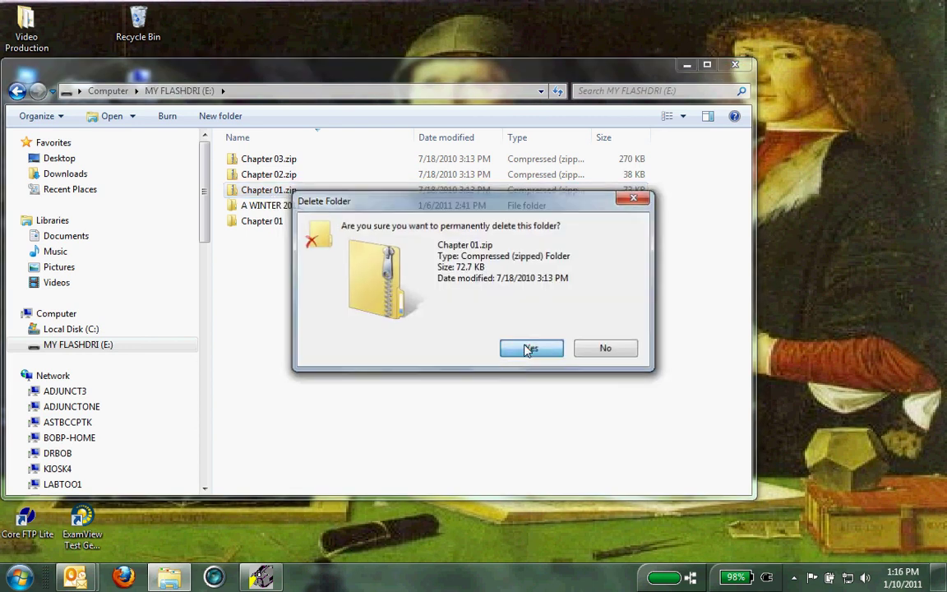
click(528, 349)
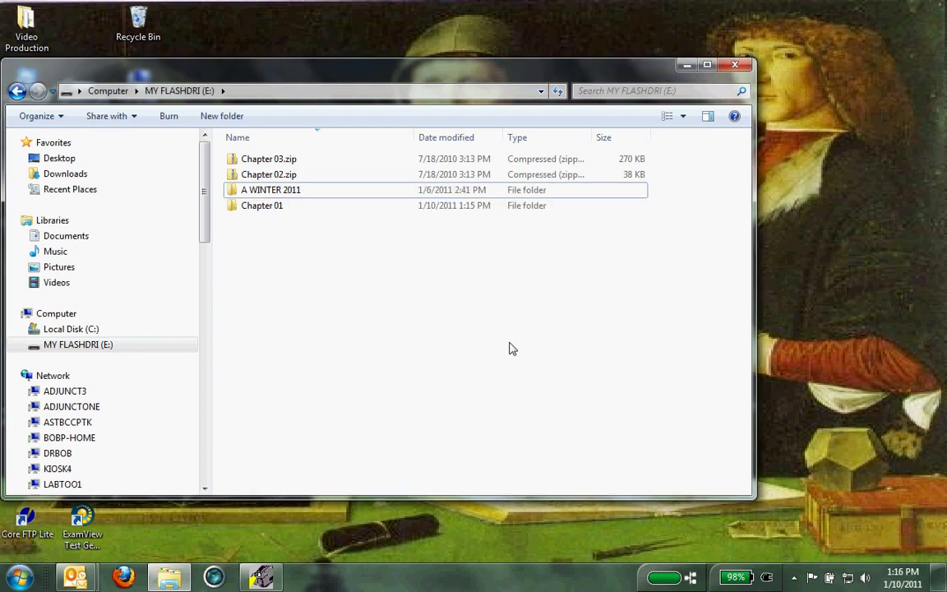
Extract Chapter 02.zip to E:\Chapter 02 and Chapter 03.zip to E:\Chapter 03
right_click(282, 178)
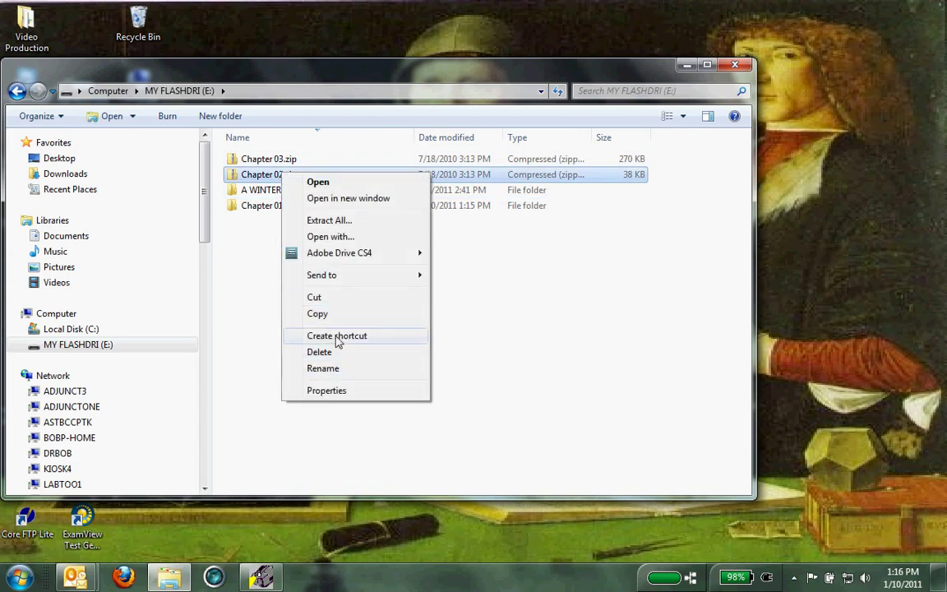
click(323, 219)
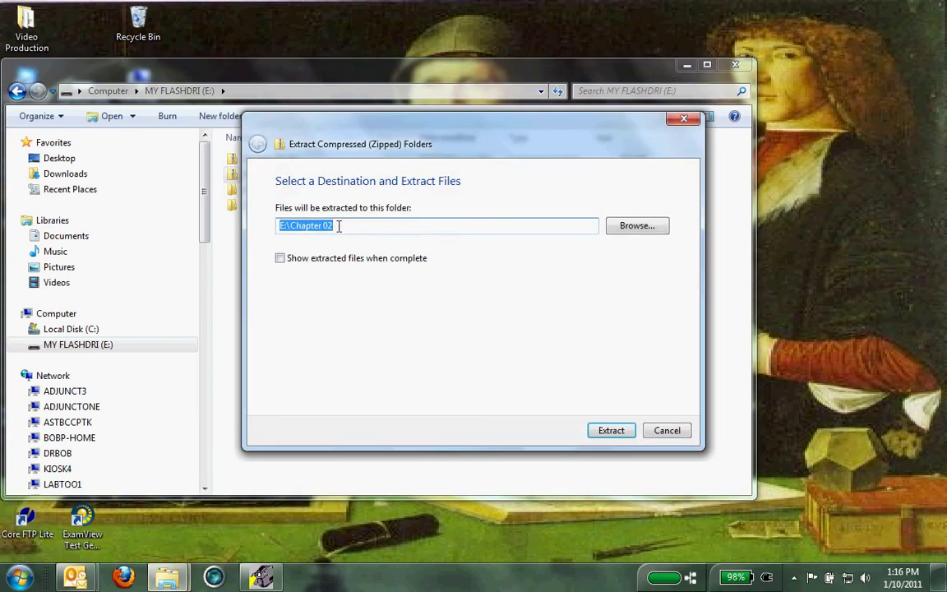
click(612, 432)
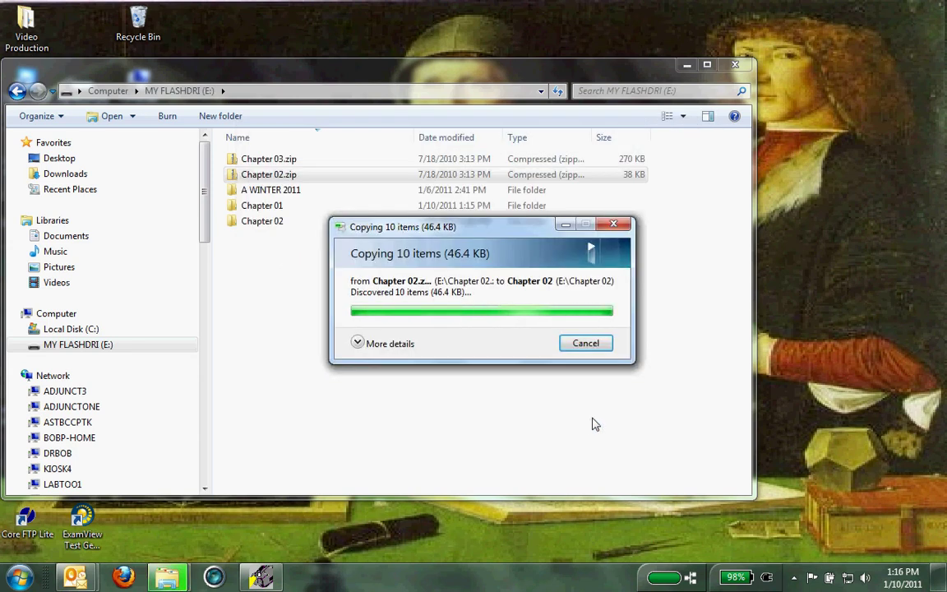
right_click(253, 162)
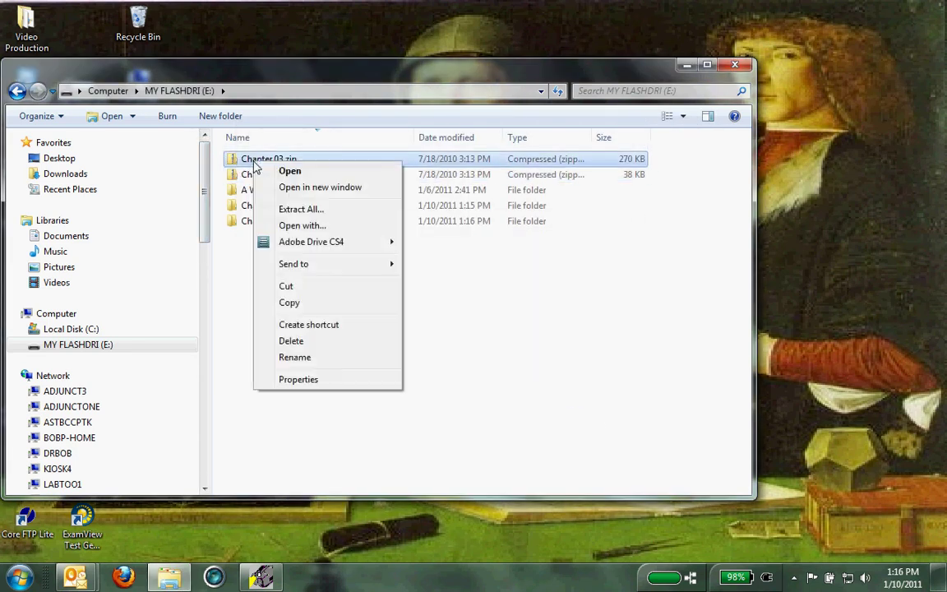
click(284, 217)
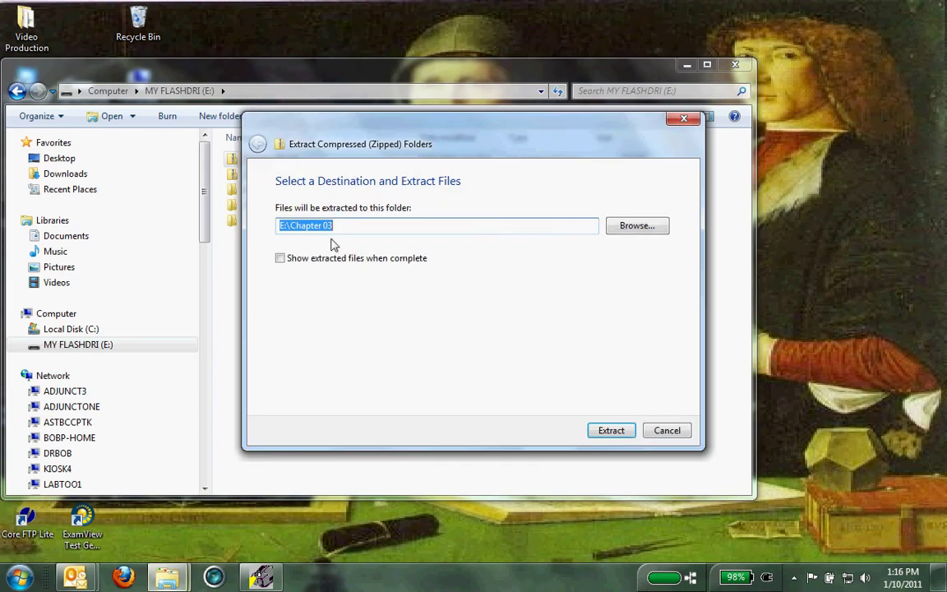
click(609, 430)
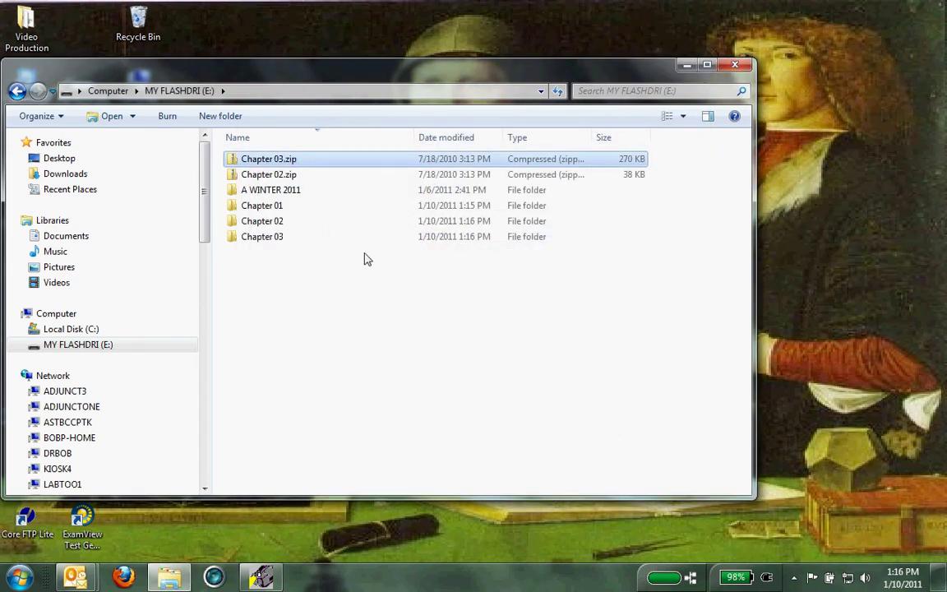
Permanently delete both Chapter 03.zip and Chapter 02.zip from the flash drive together
shift+click(280, 176)
right_click(280, 176)
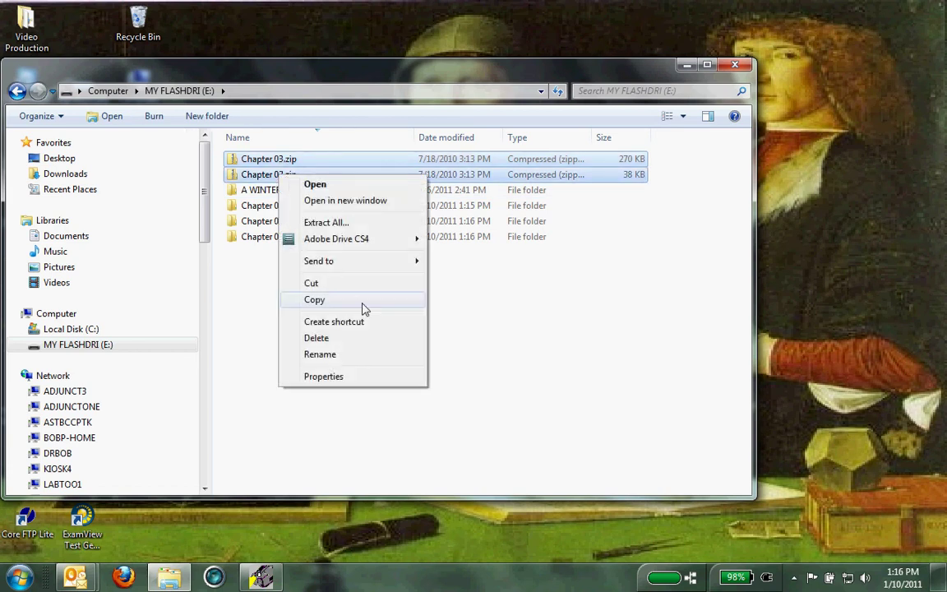
click(338, 342)
click(538, 303)
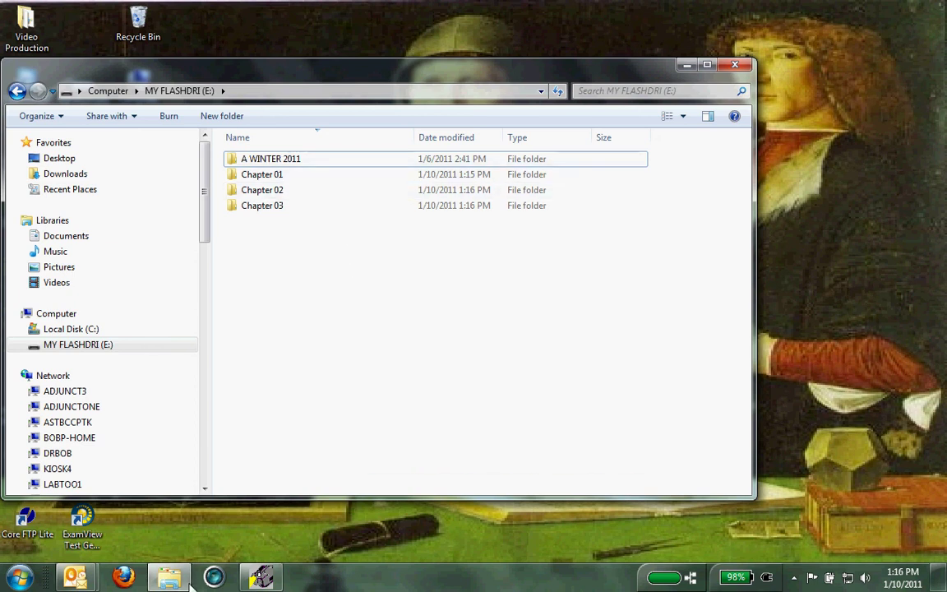
Launch Microsoft Excel 2010 and maximize its window
click(20, 578)
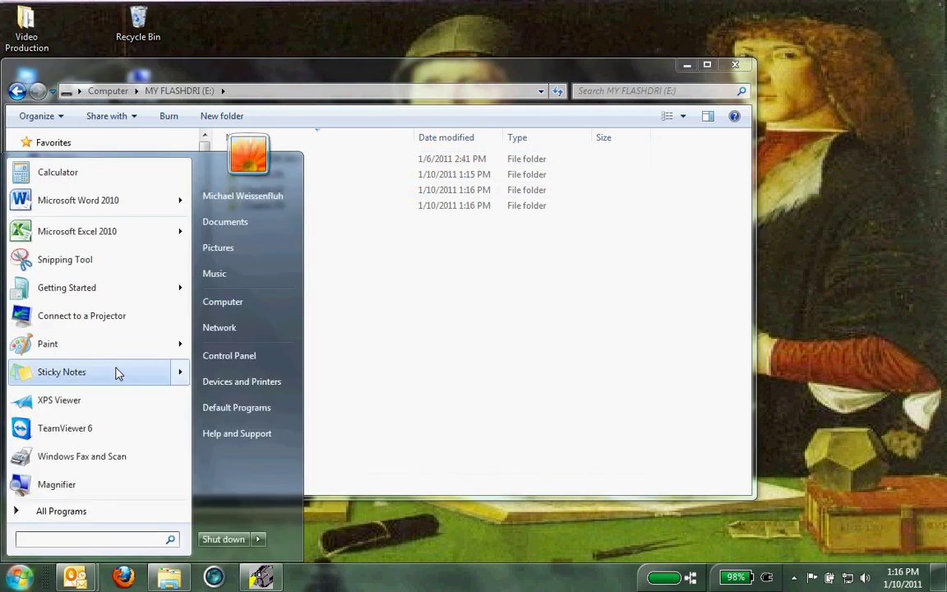
click(111, 238)
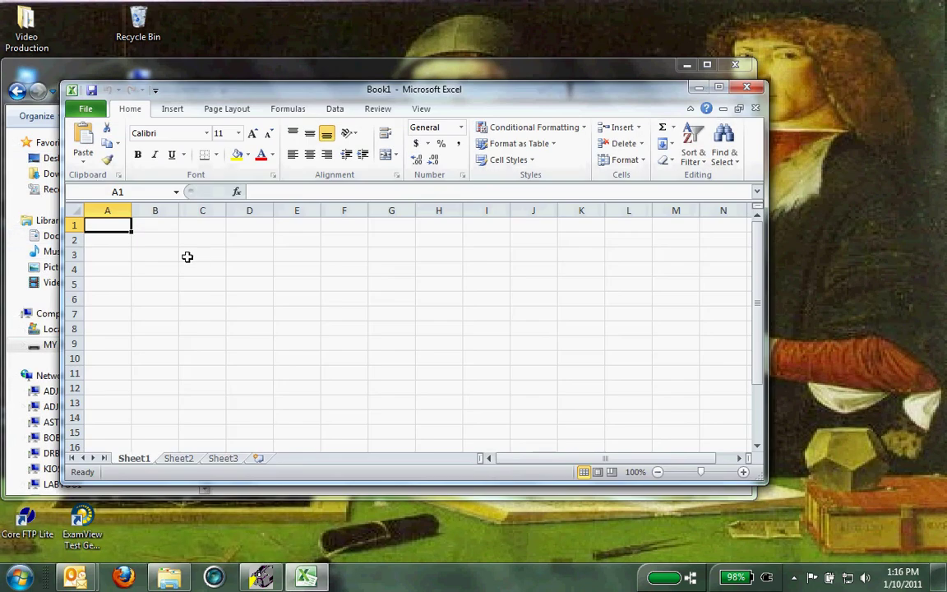
click(720, 87)
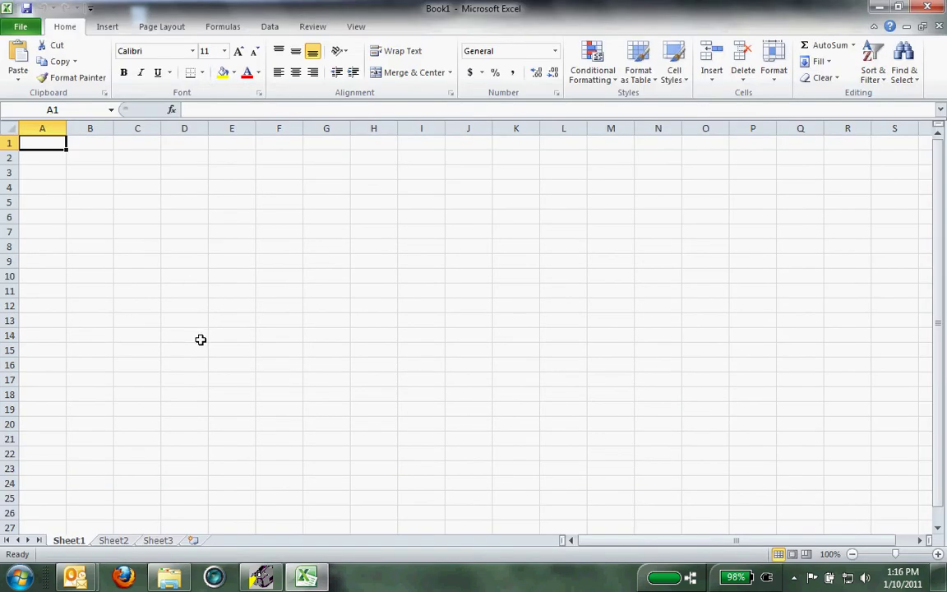
Open Apply 1-1 Clothes Campus Third Quarter Expenses.xlsx from the Chapter 01\Chapter01\Apply folder on the flash drive
click(25, 29)
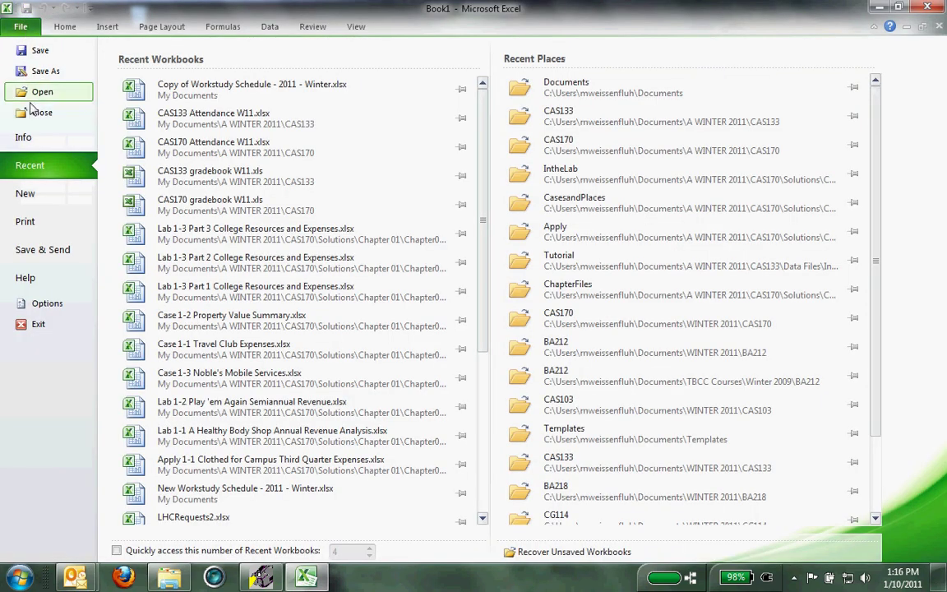
click(41, 92)
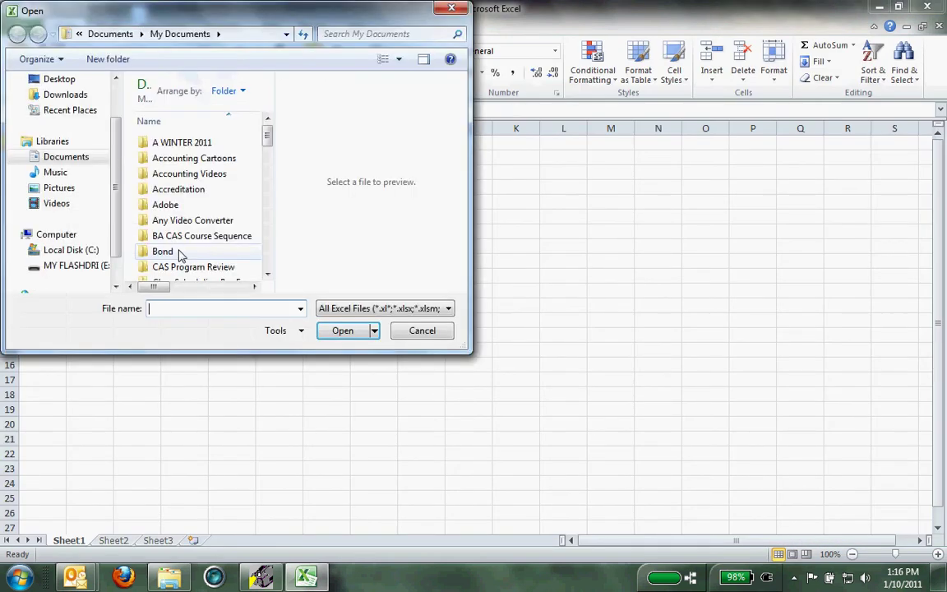
click(78, 265)
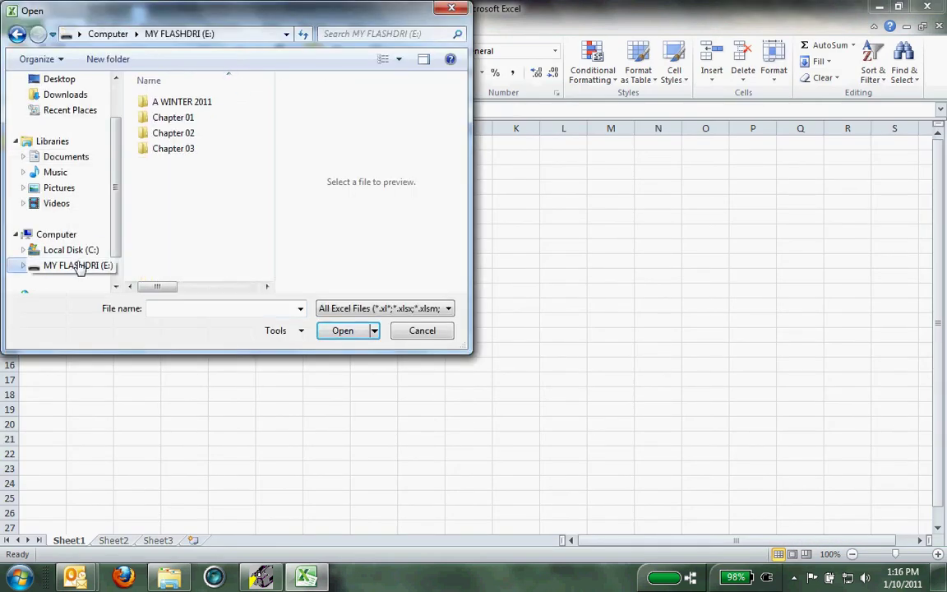
double_click(170, 121)
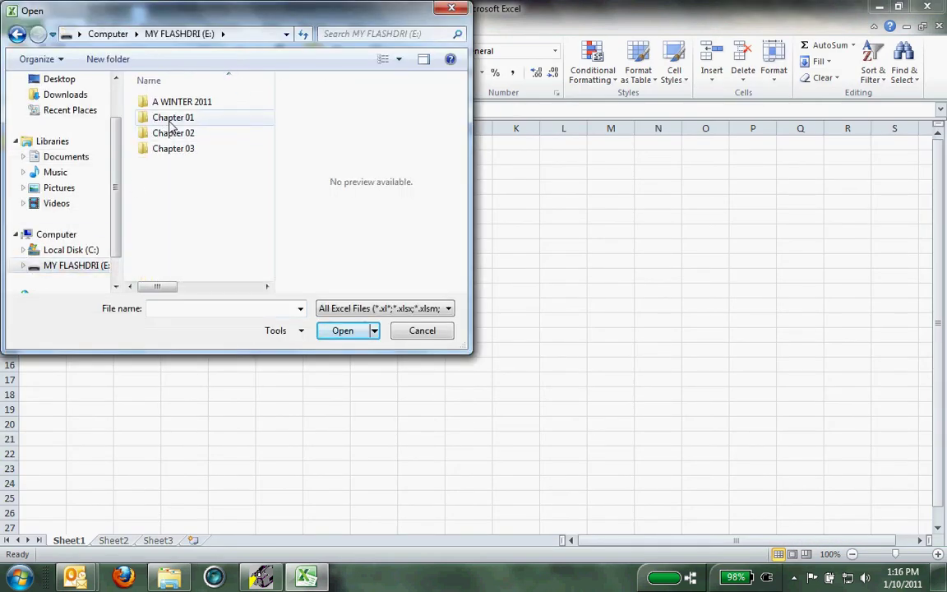
click(165, 102)
double_click(165, 102)
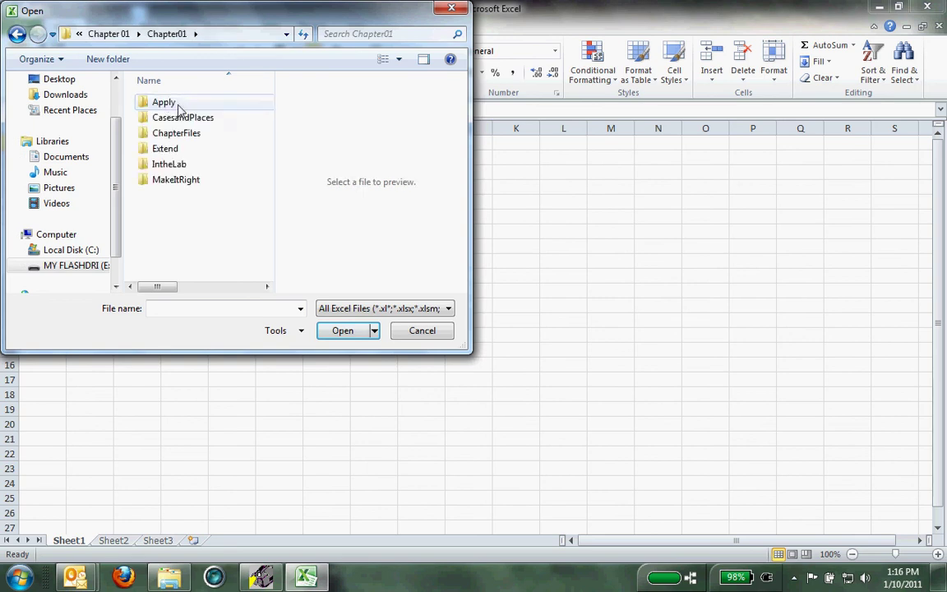
click(166, 102)
double_click(173, 103)
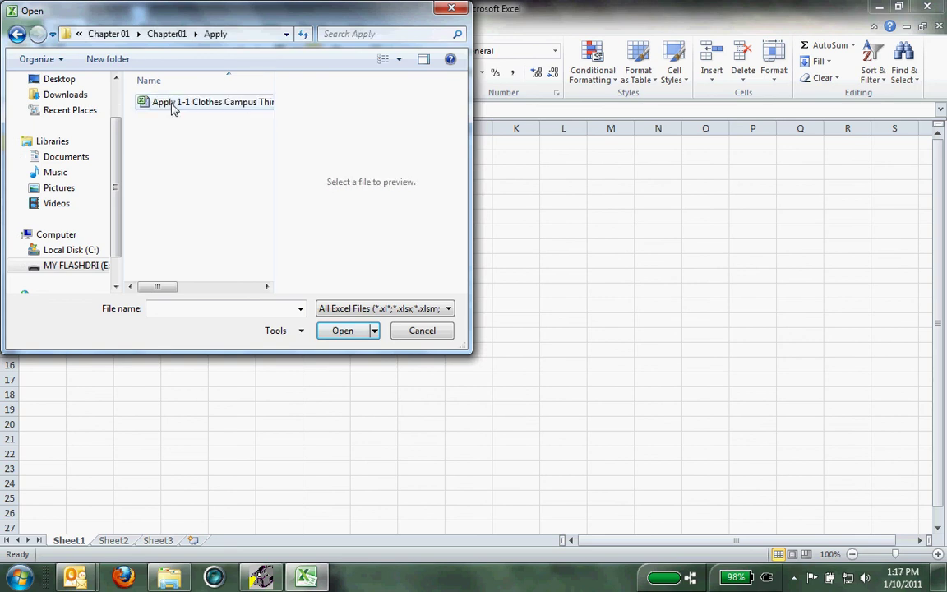
click(234, 103)
double_click(233, 103)
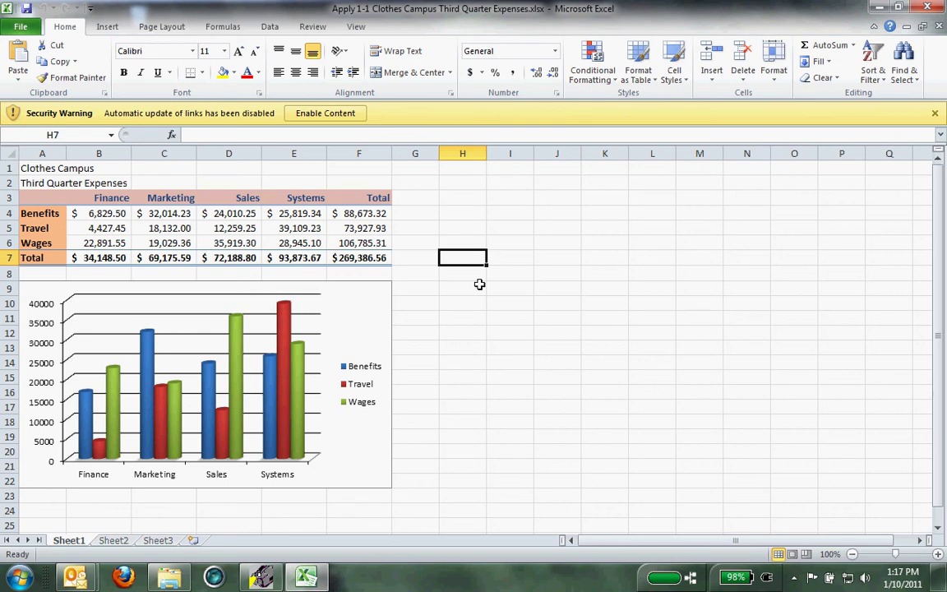
Minimize Excel and create a folder named CAS170 Homework at the top level of the flash drive
click(876, 10)
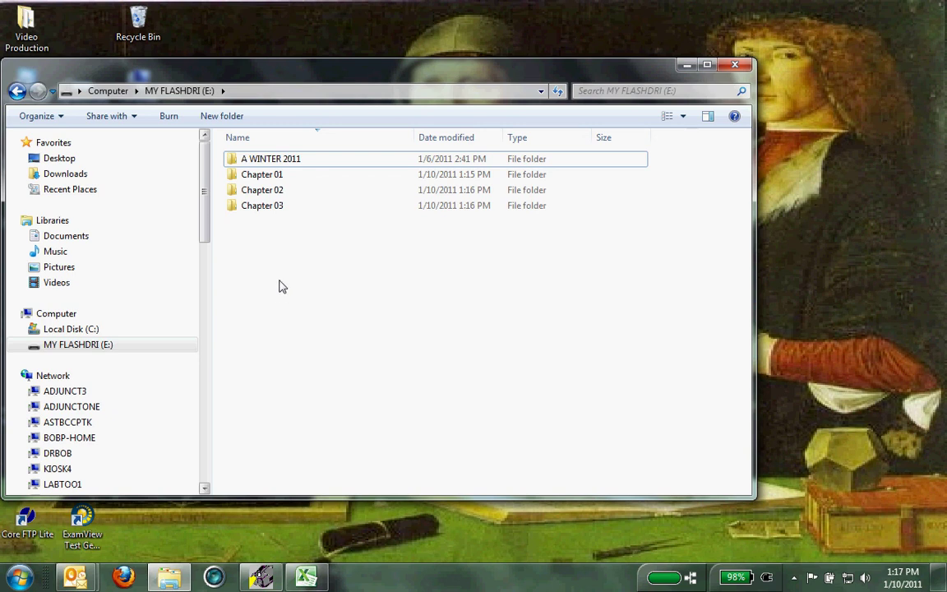
click(363, 297)
right_click(382, 305)
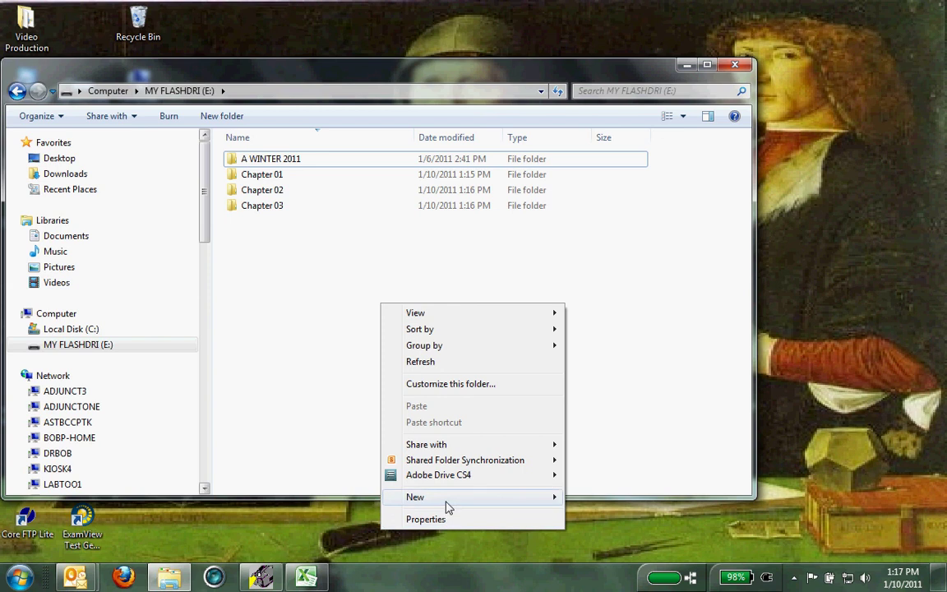
mouse_move(447, 507)
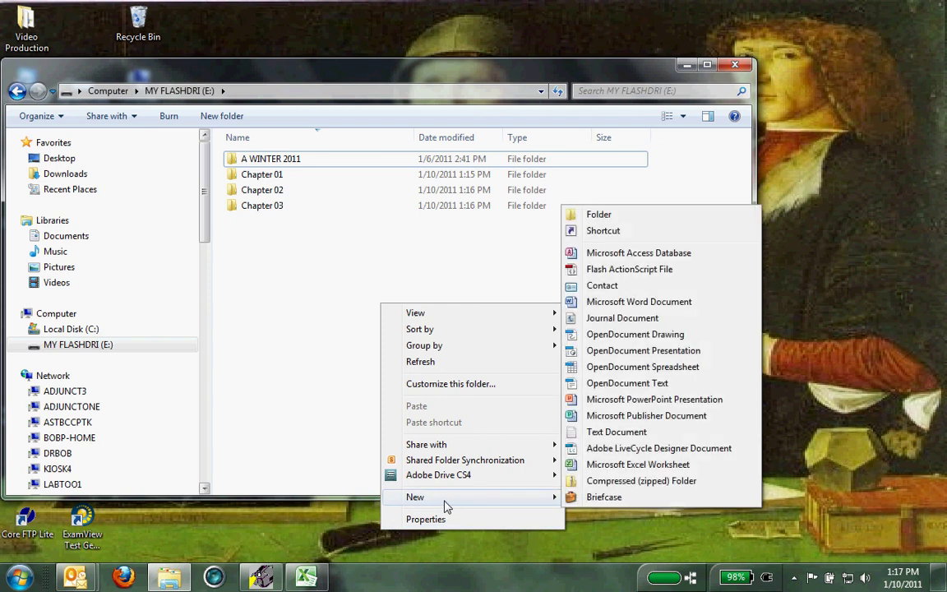
click(615, 215)
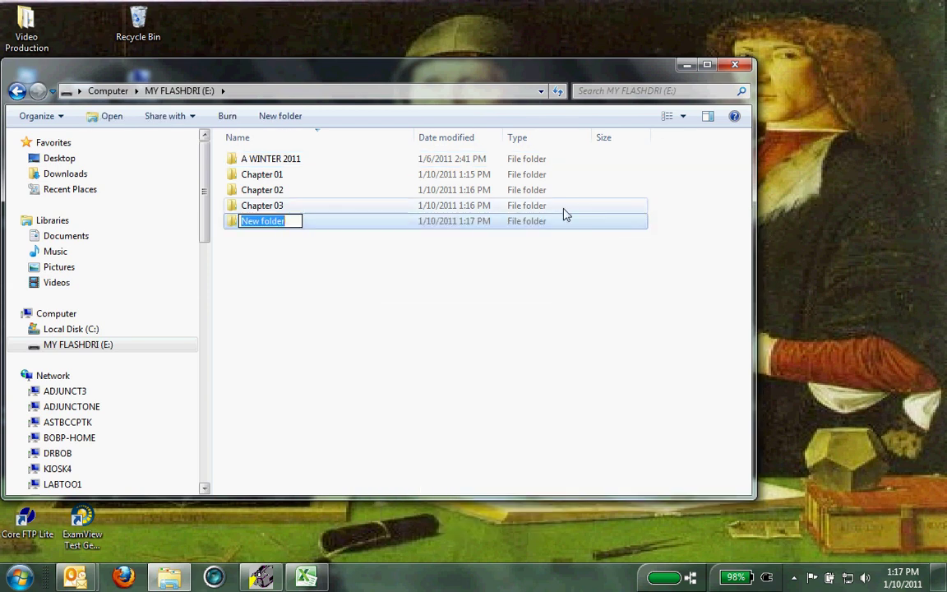
text(CAS)
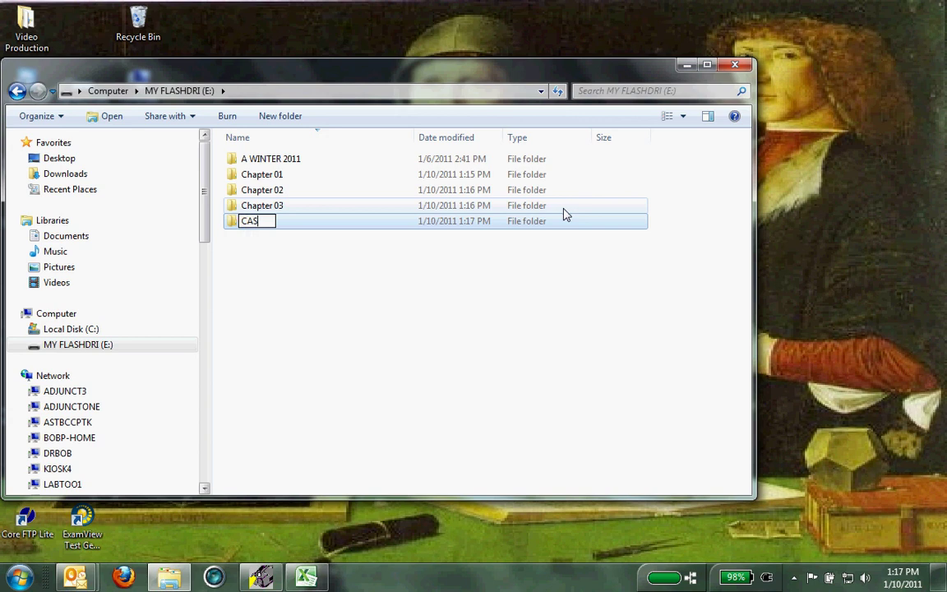
text(170 Homework)
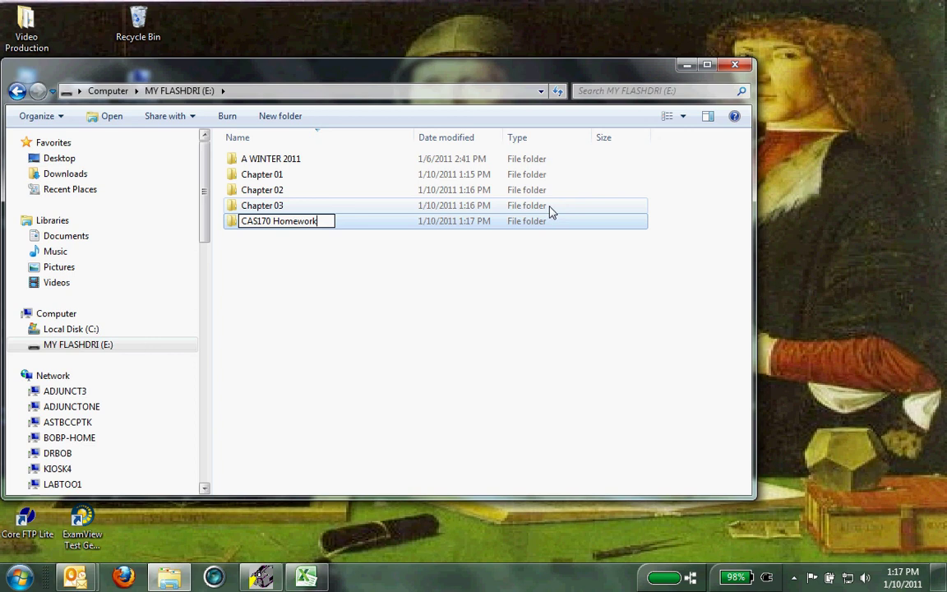
click(285, 279)
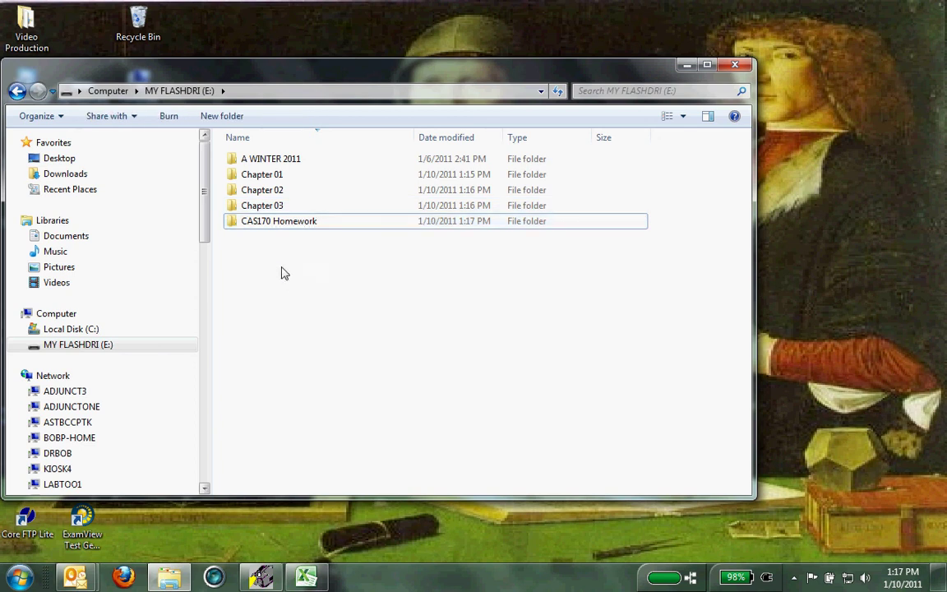
Create a subfolder named Chapter 1 inside the CAS170 Homework folder
double_click(277, 223)
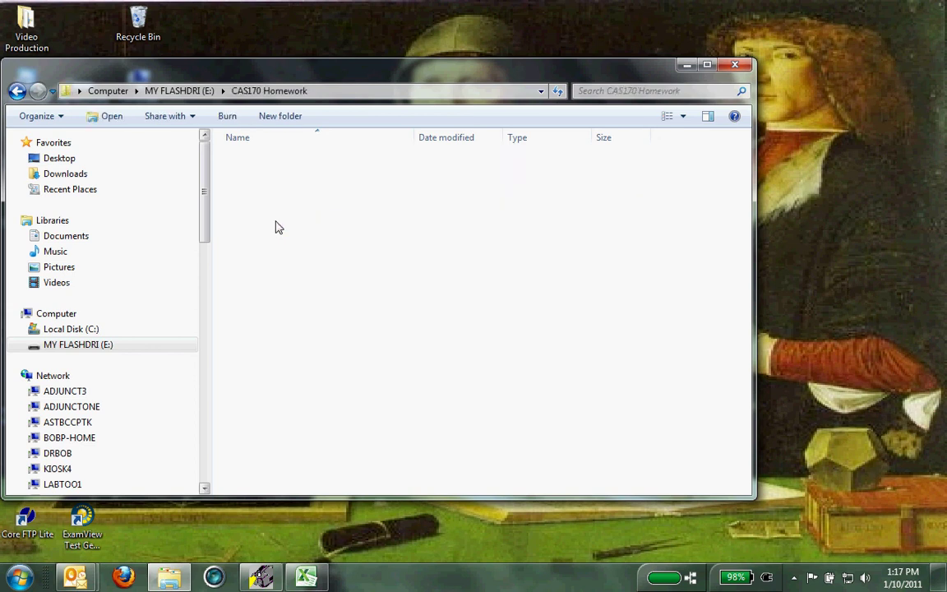
right_click(276, 227)
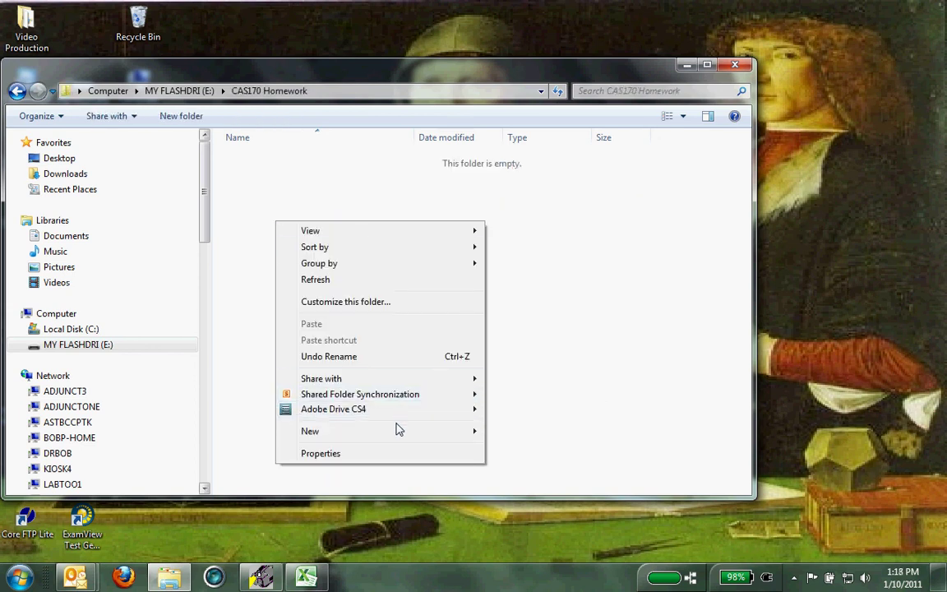
mouse_move(395, 428)
click(544, 149)
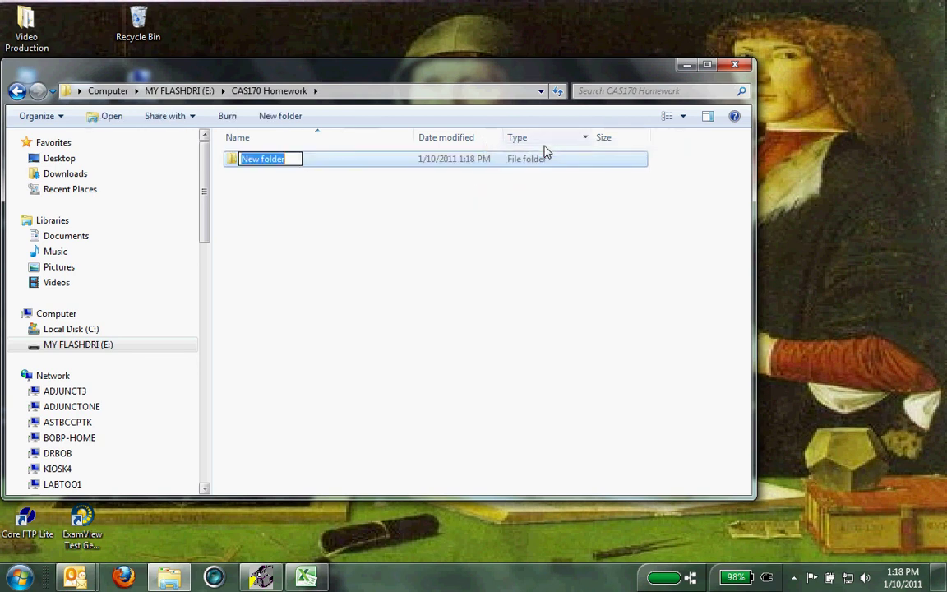
text(Chapter)
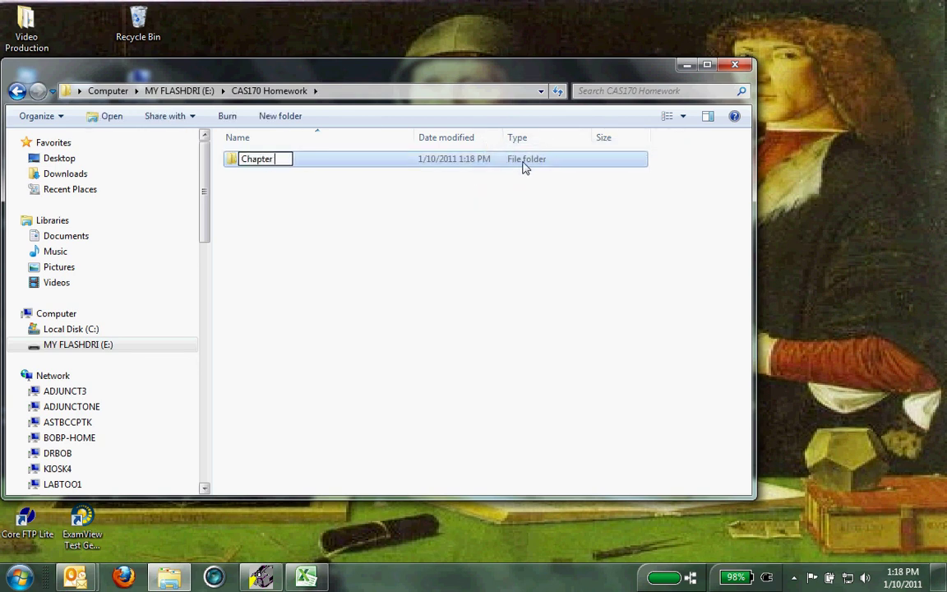
text( 1)
Add a second subfolder named Chapter 2 to the CAS170 Homework folder
right_click(448, 267)
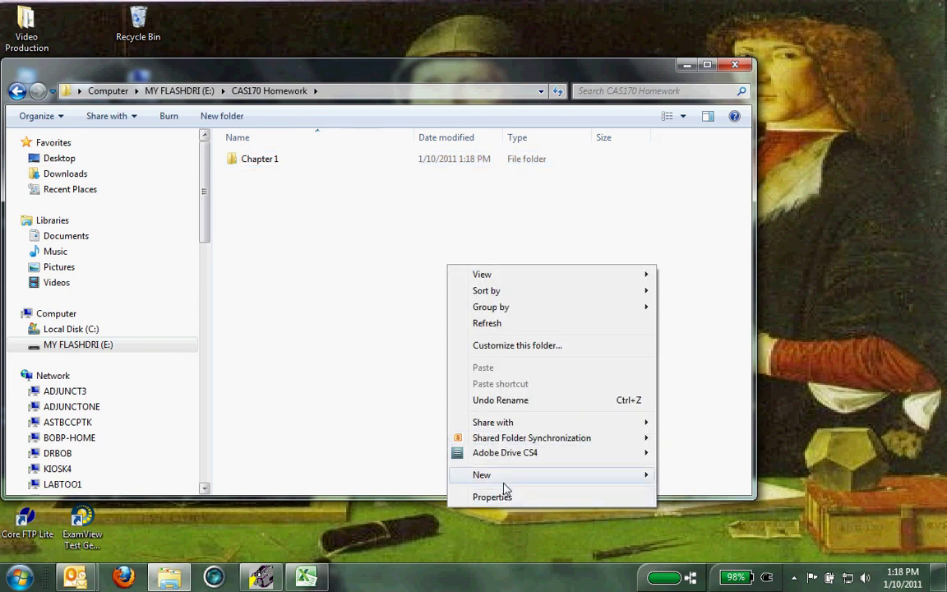
mouse_move(493, 475)
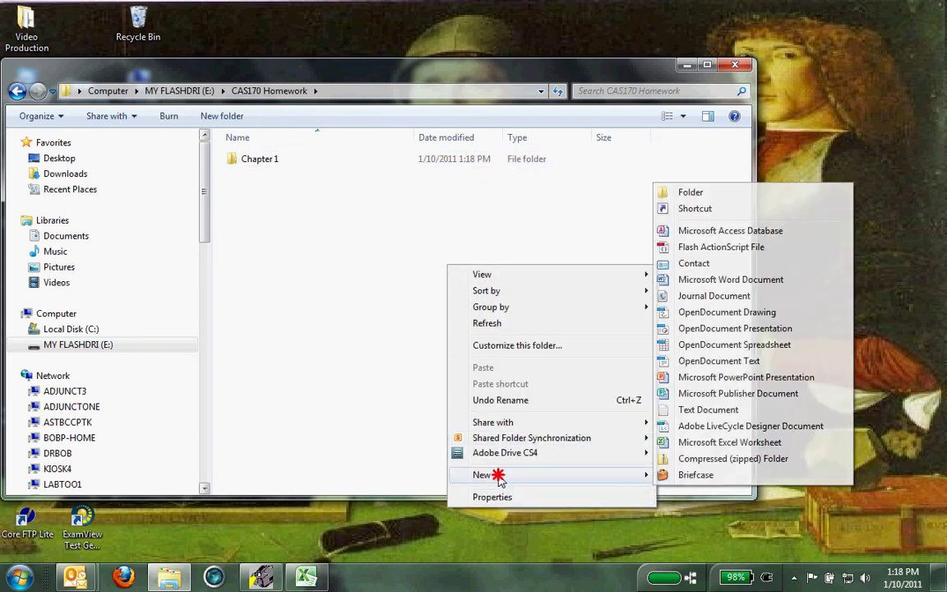
click(716, 189)
text(C)
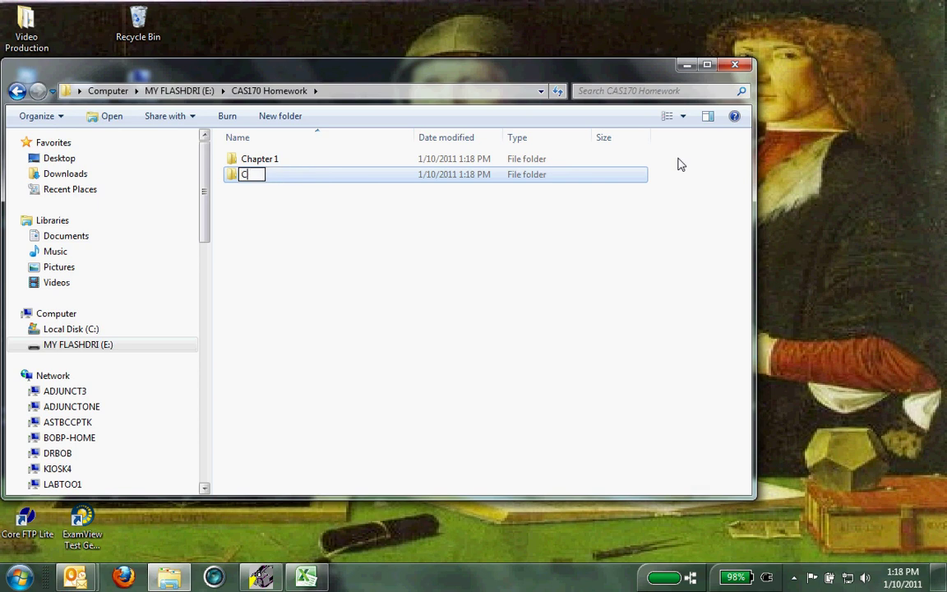
text(hapter 2)
click(273, 310)
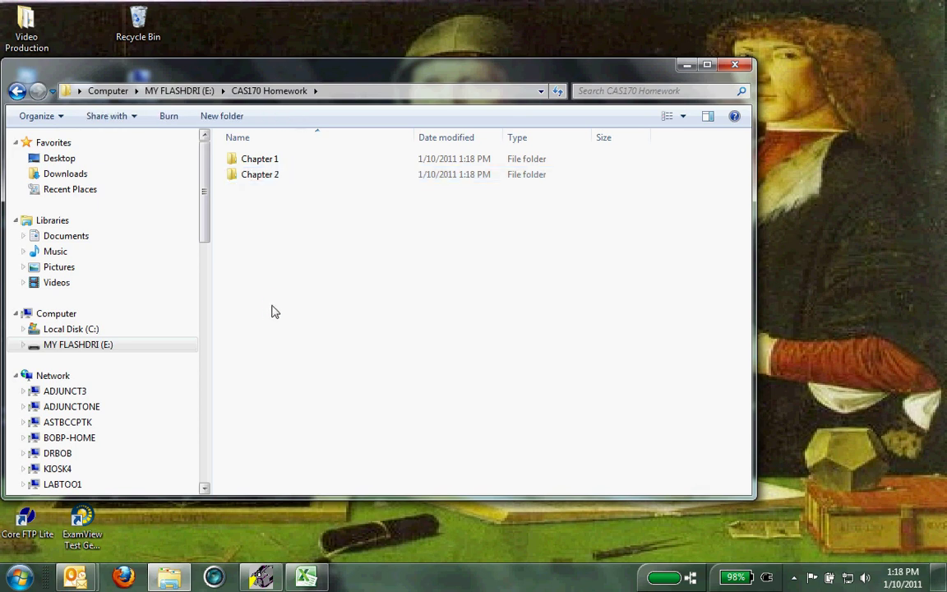
Add a third subfolder named Chapter 3 to the CAS170 Homework folder
right_click(273, 307)
mouse_move(303, 518)
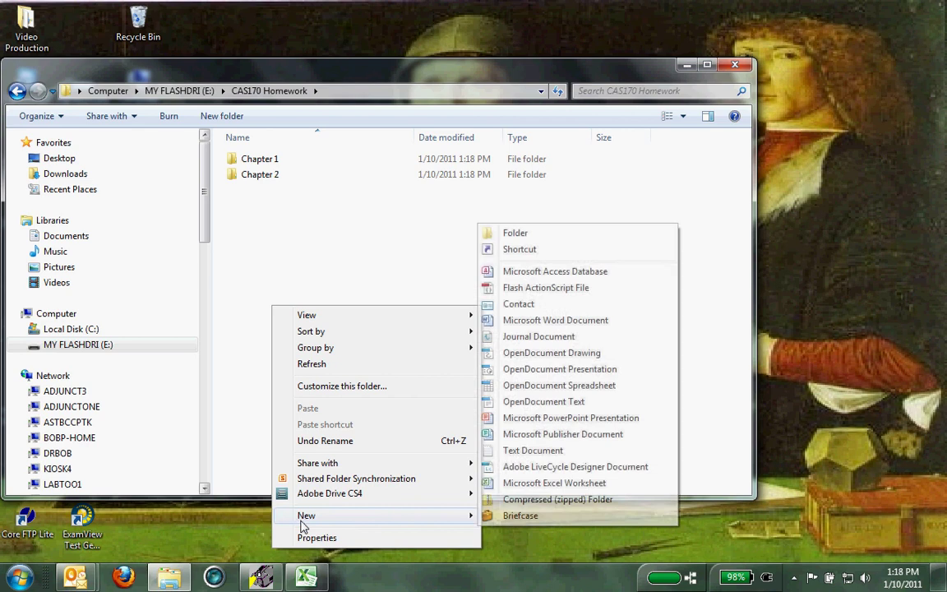
click(527, 234)
text(Cha)
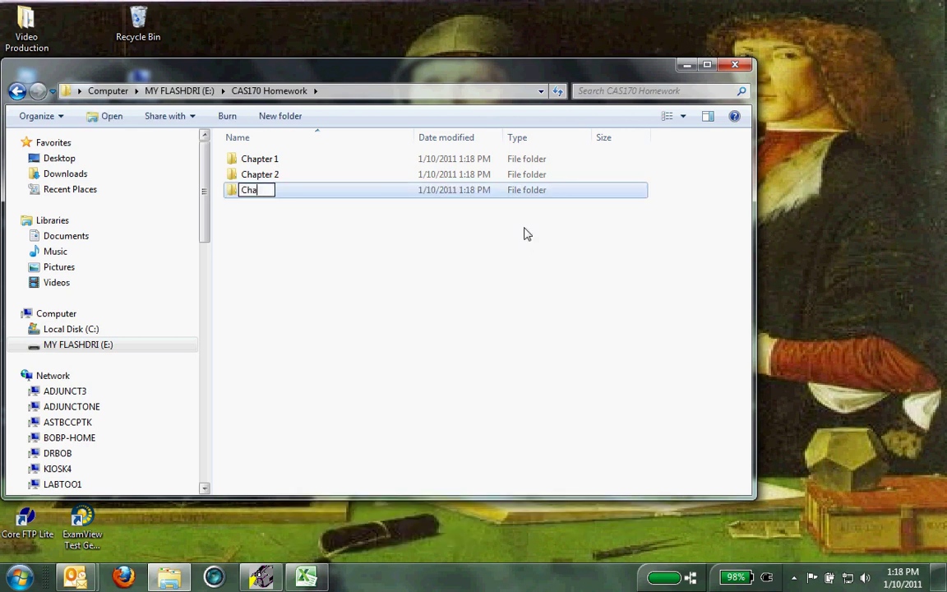
text(pter 3)
Switch back to the Clothes Campus workbook in Excel, enable its content and leave the links as they are
key(super+d)
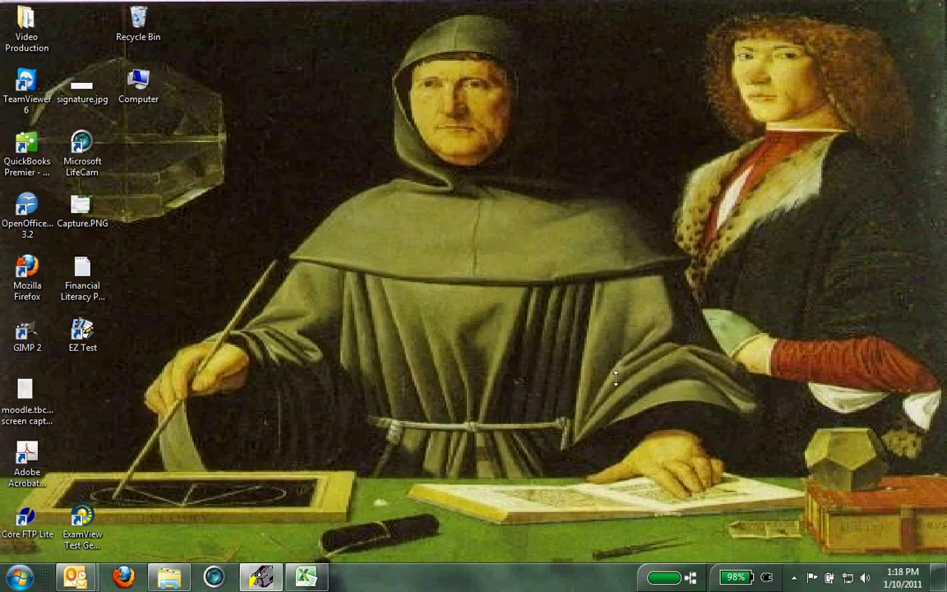
click(307, 578)
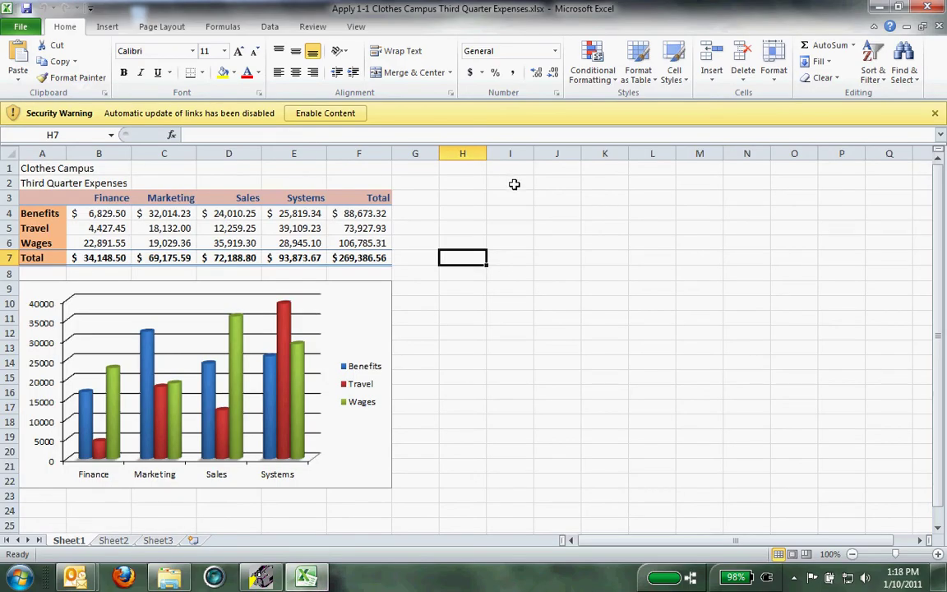
click(331, 115)
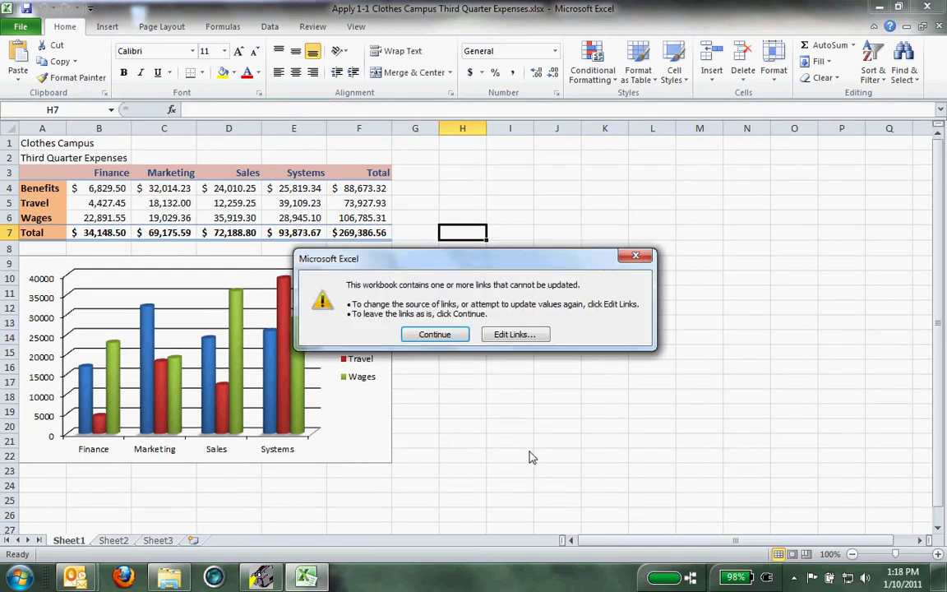
click(457, 339)
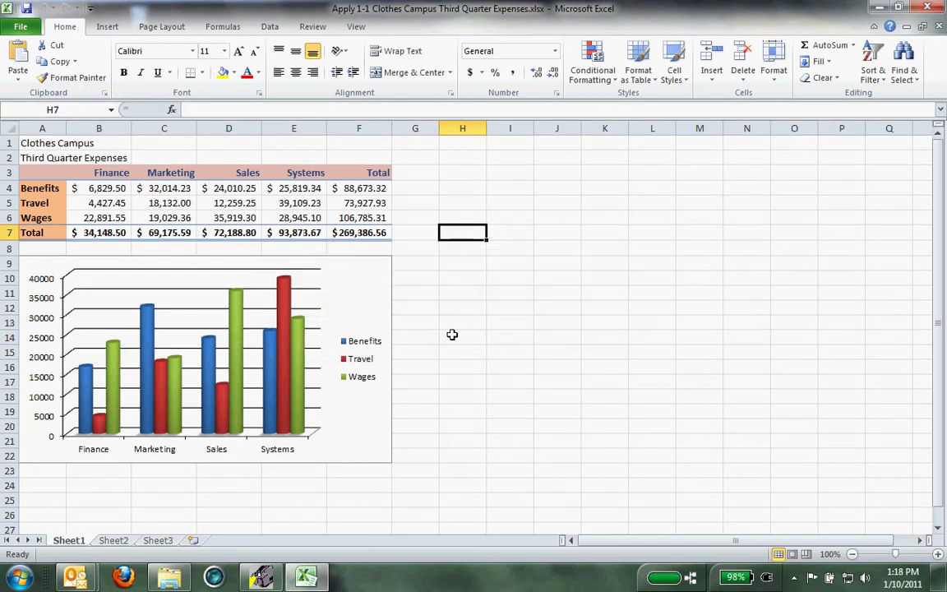
Save a copy of the workbook under its existing name in E:\CAS170 Homework\Chapter 1
click(19, 27)
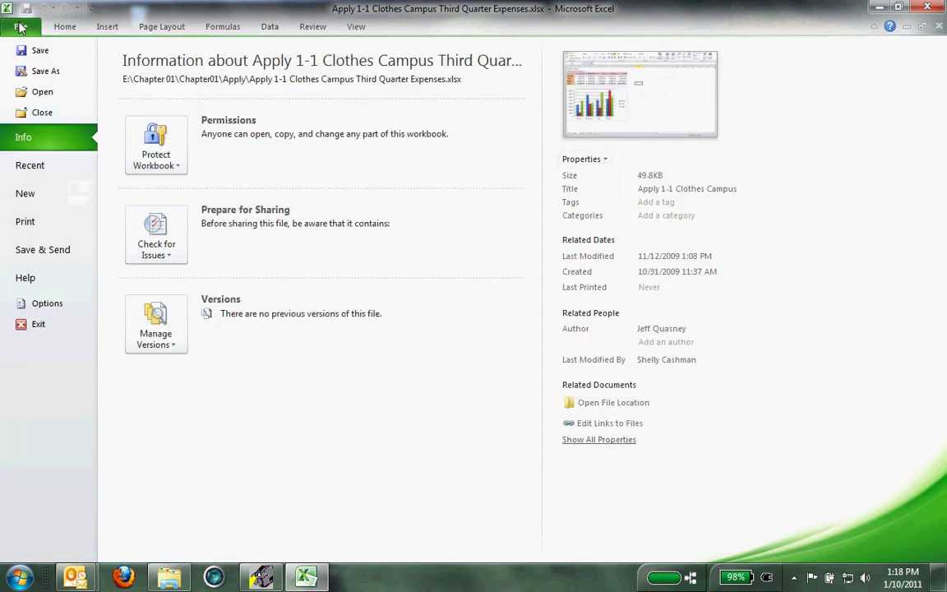
click(25, 70)
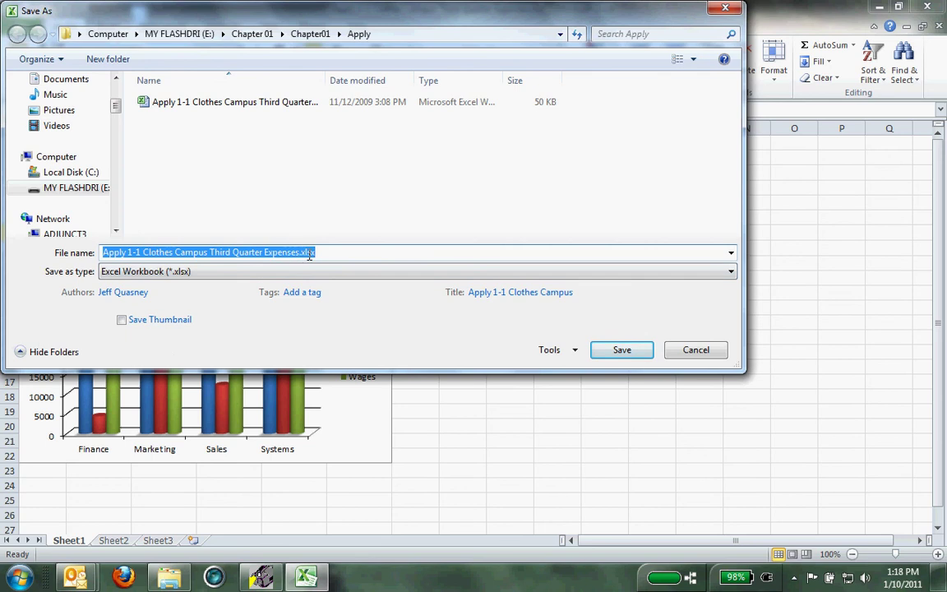
click(80, 192)
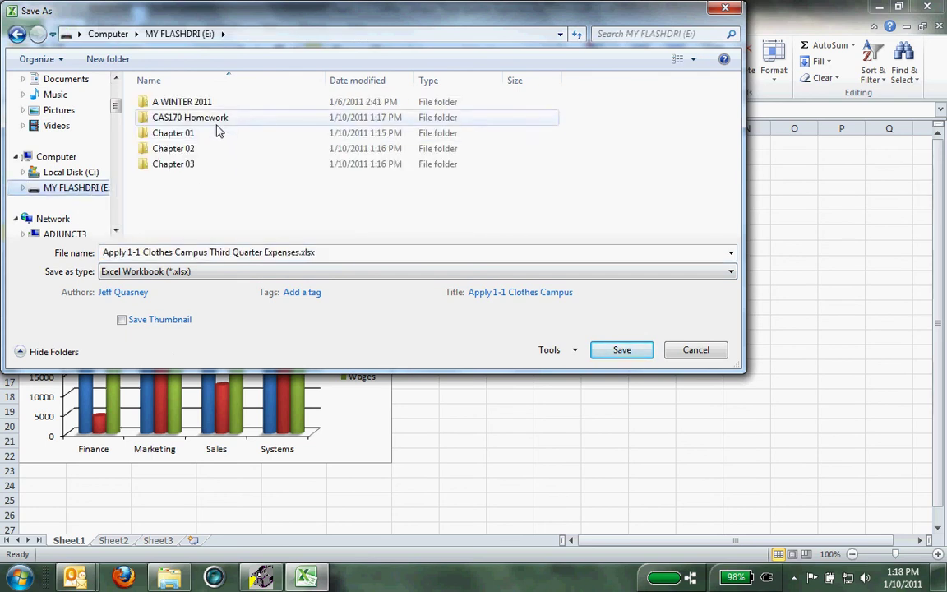
double_click(197, 118)
click(186, 103)
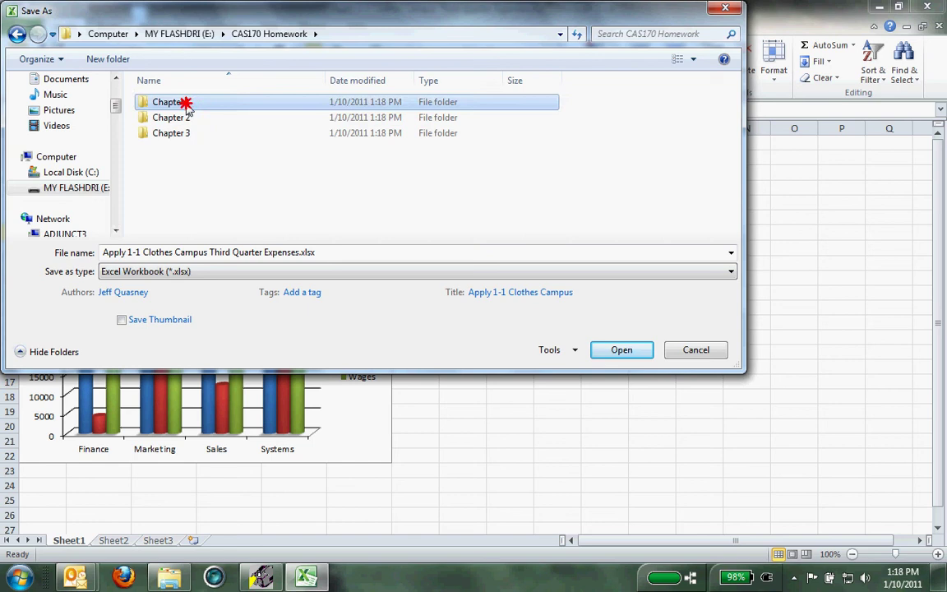
double_click(187, 103)
click(608, 349)
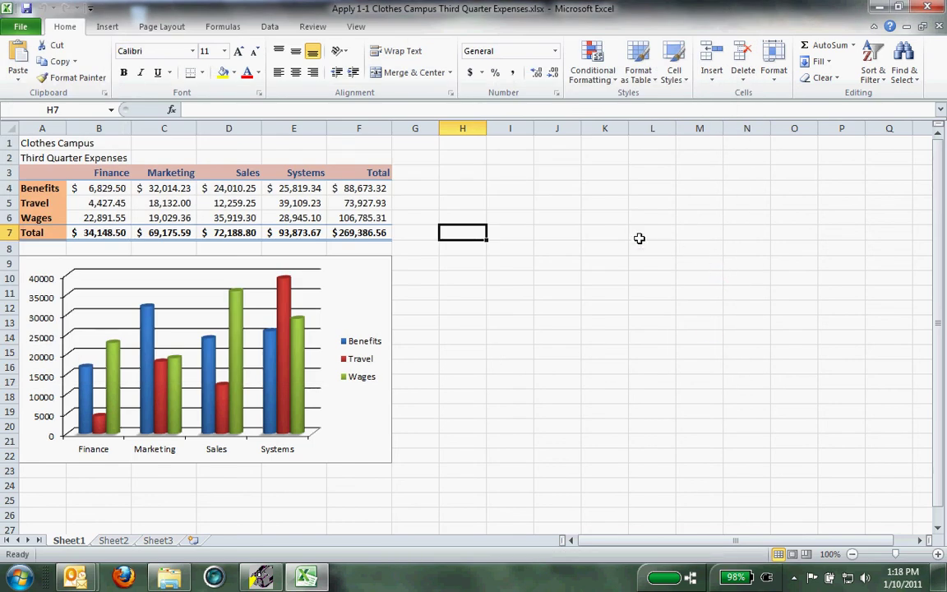
click(648, 234)
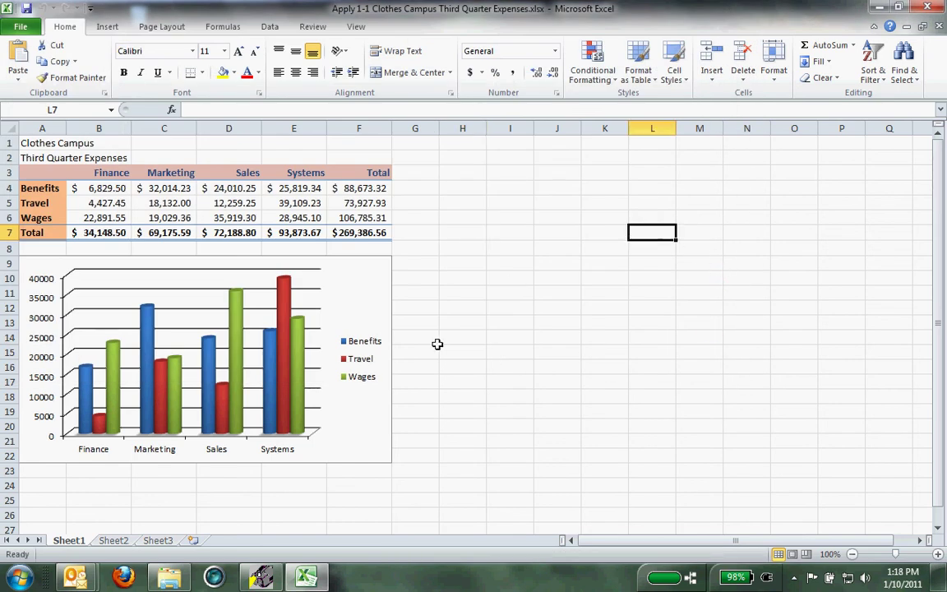
Close Excel and reopen the saved workbook from CAS170 Homework\Chapter 1 on the flash drive in Windows Explorer
click(938, 6)
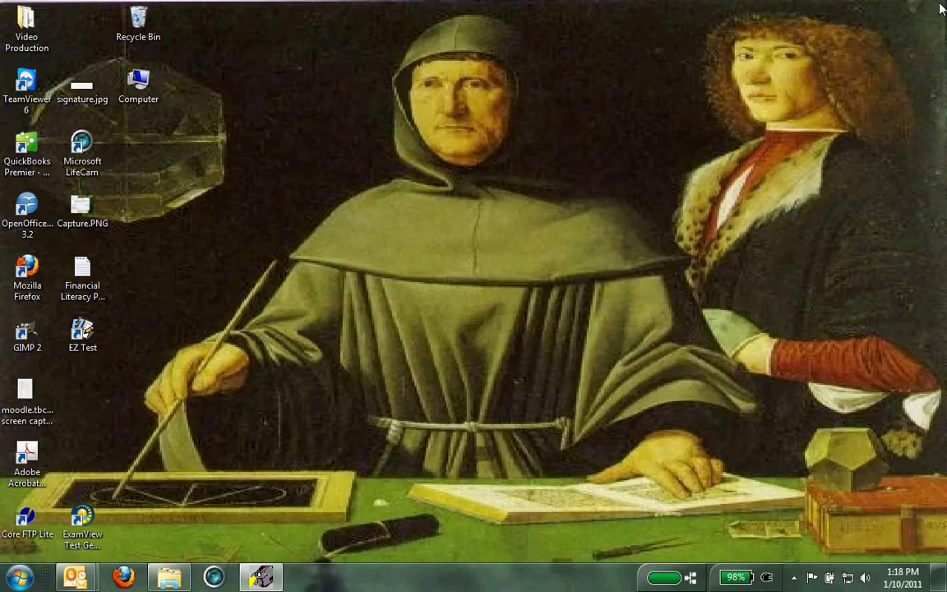
click(169, 578)
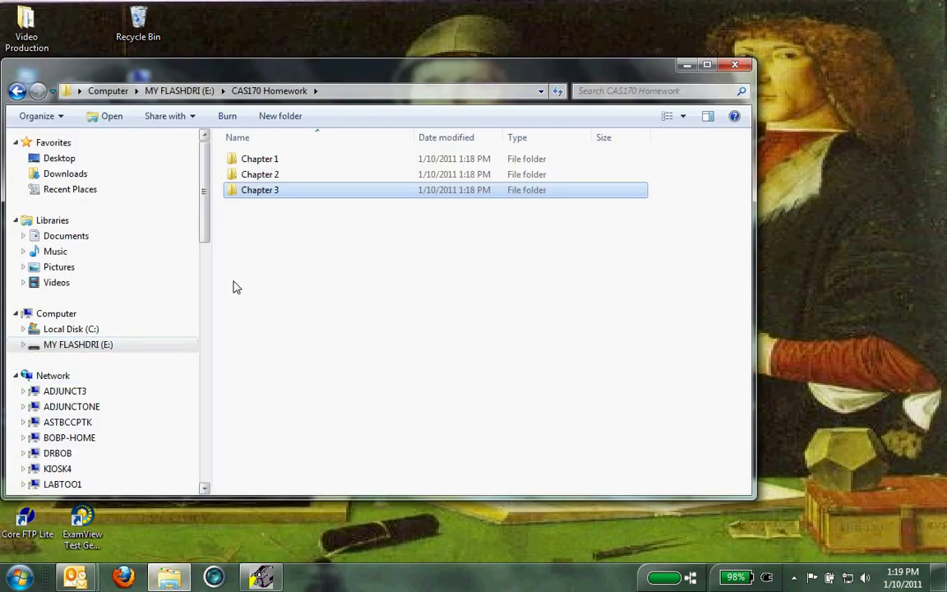
click(70, 344)
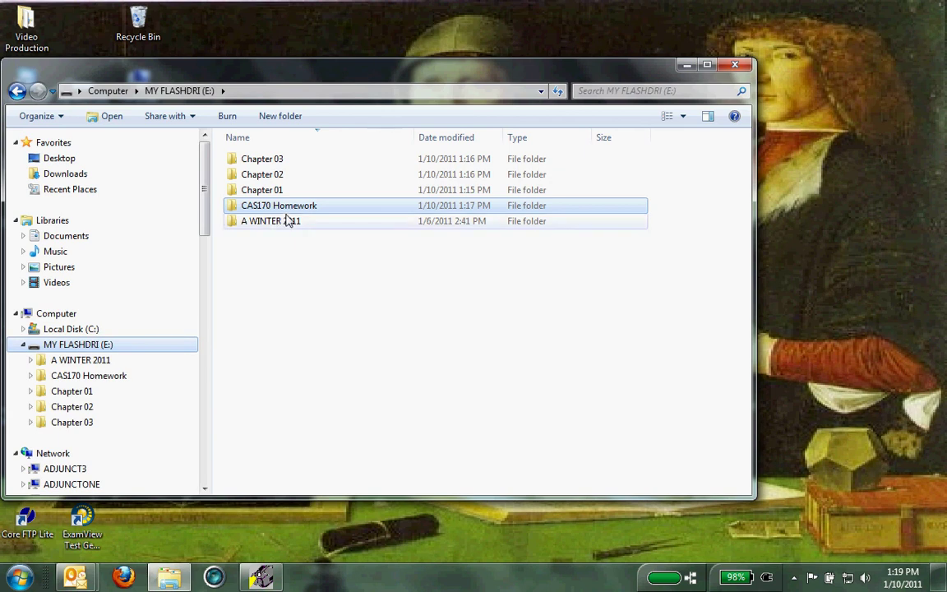
double_click(287, 212)
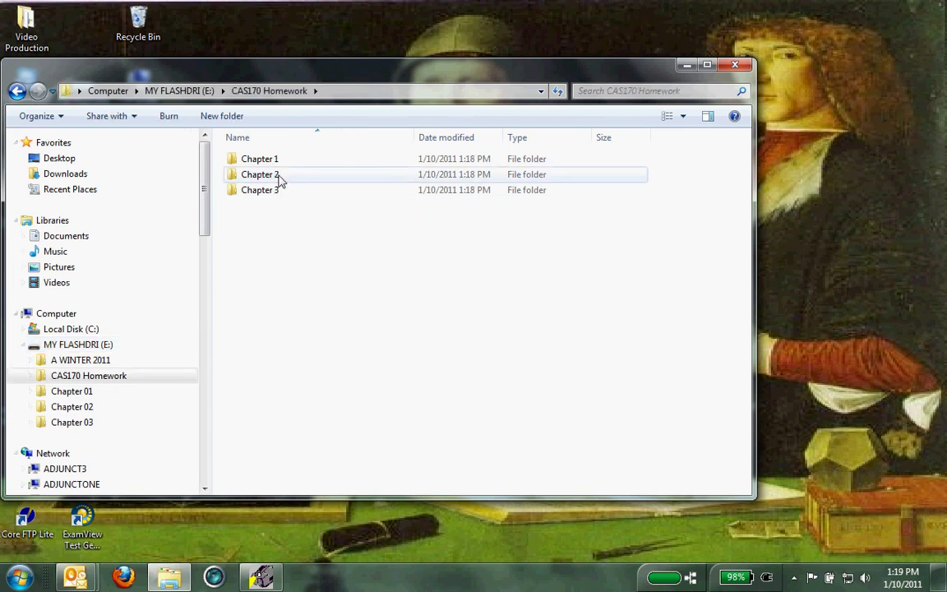
double_click(268, 158)
double_click(275, 159)
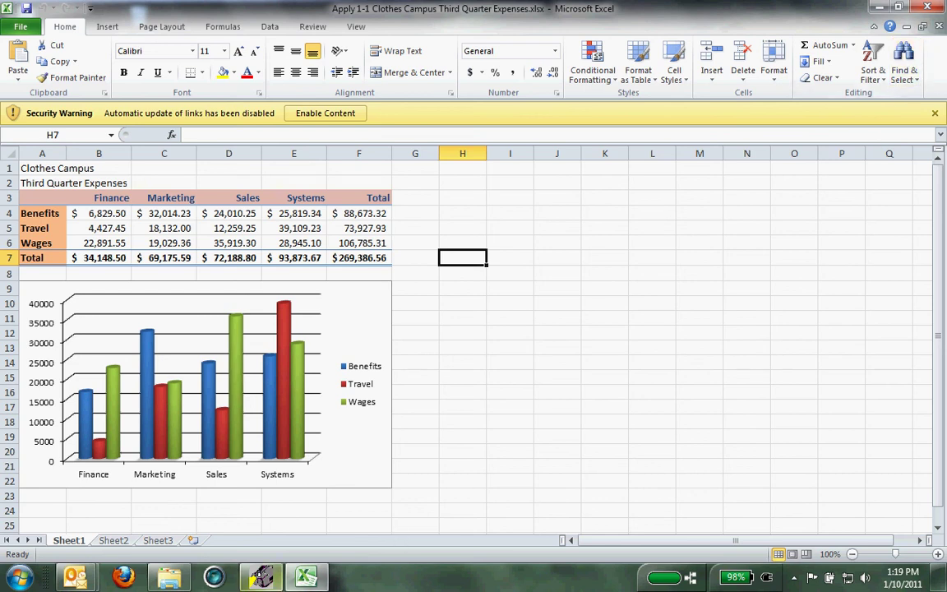
click(263, 580)
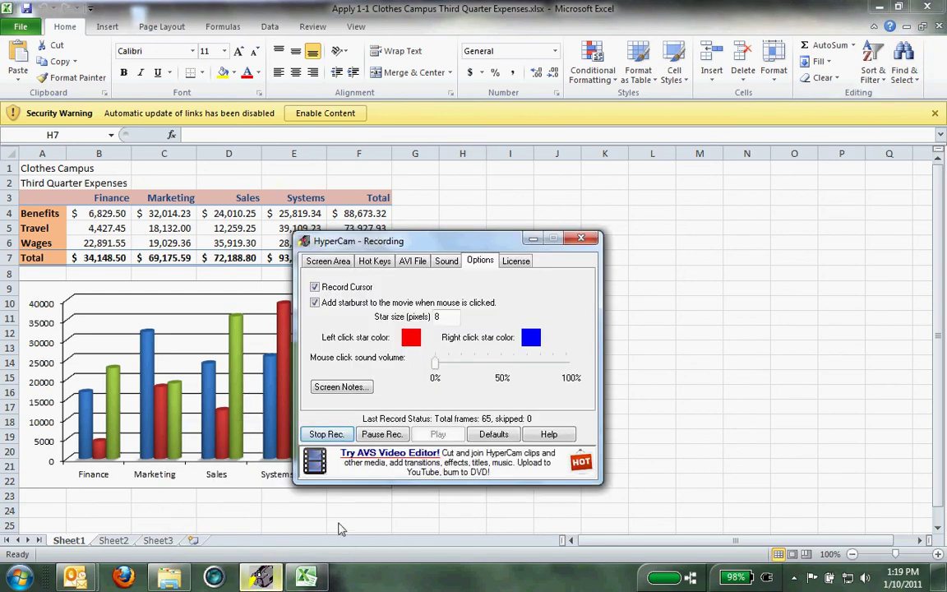